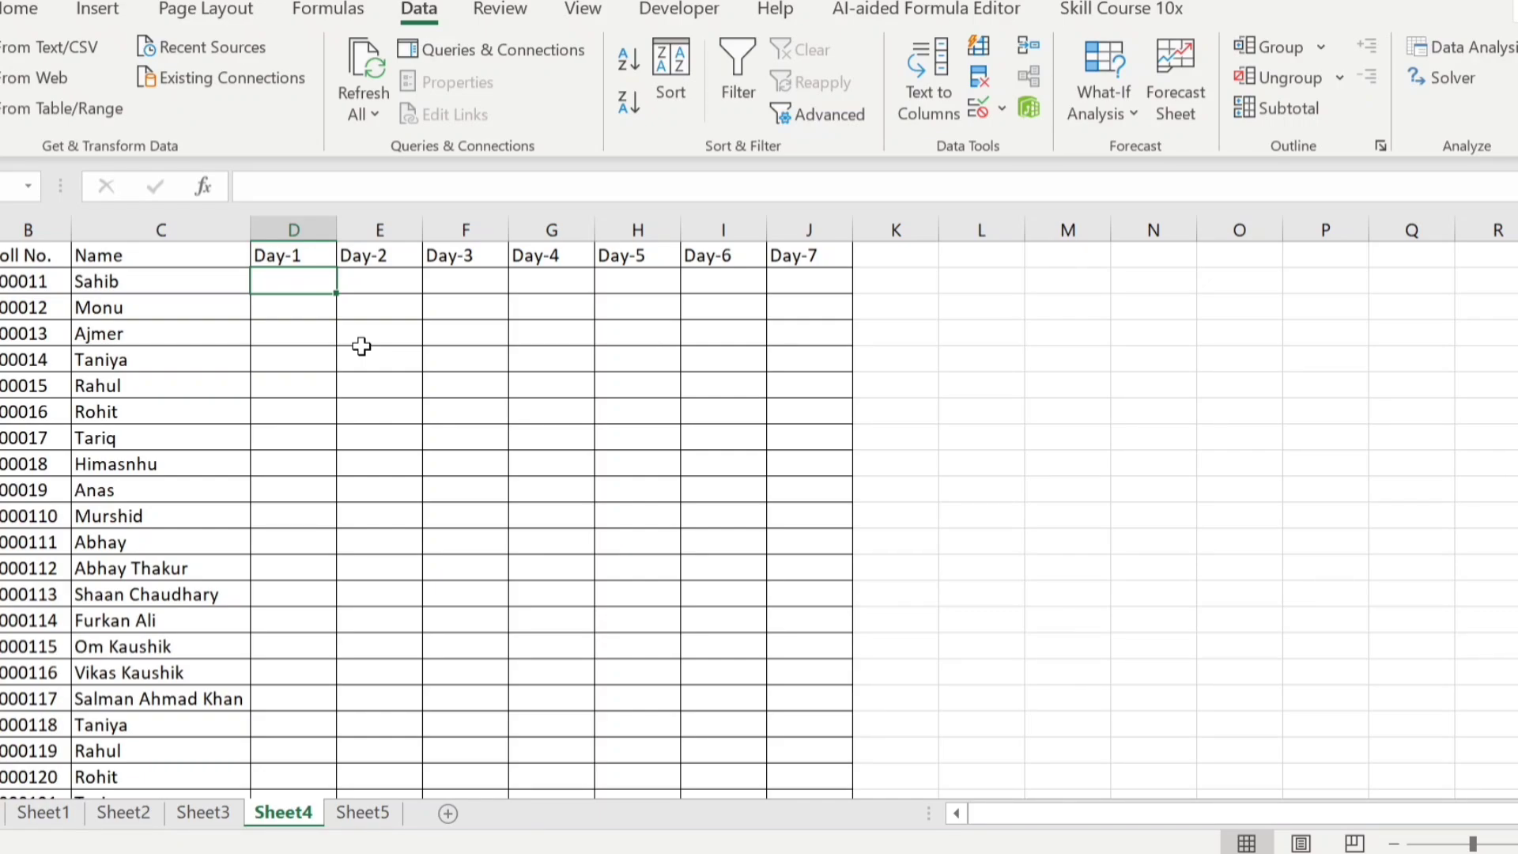
Set up data validation on cell D2 under Day-1 that allows only a list
left_click(400, 282)
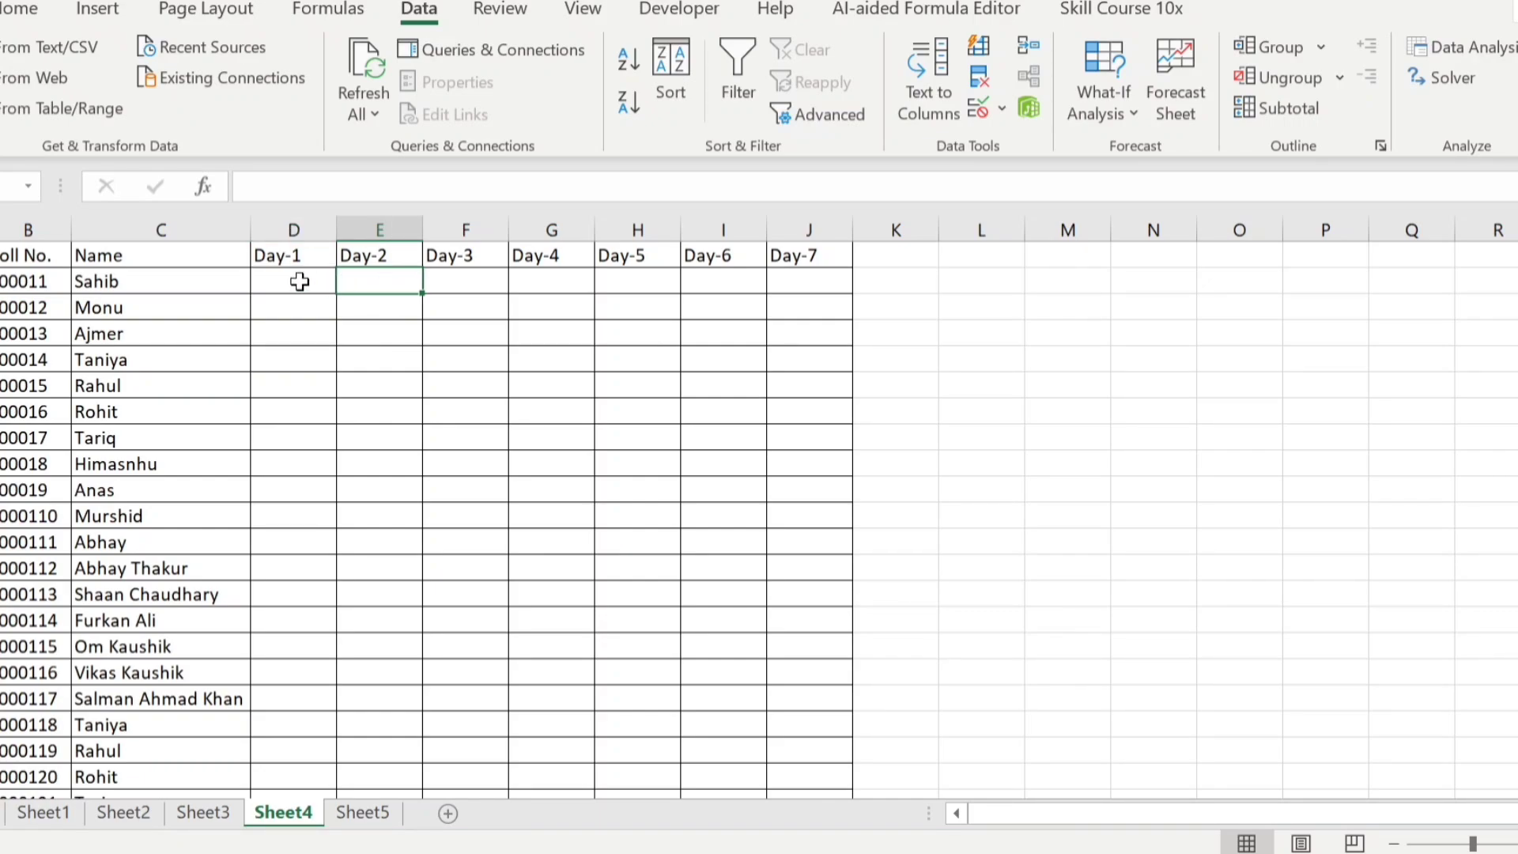
left_click(298, 281)
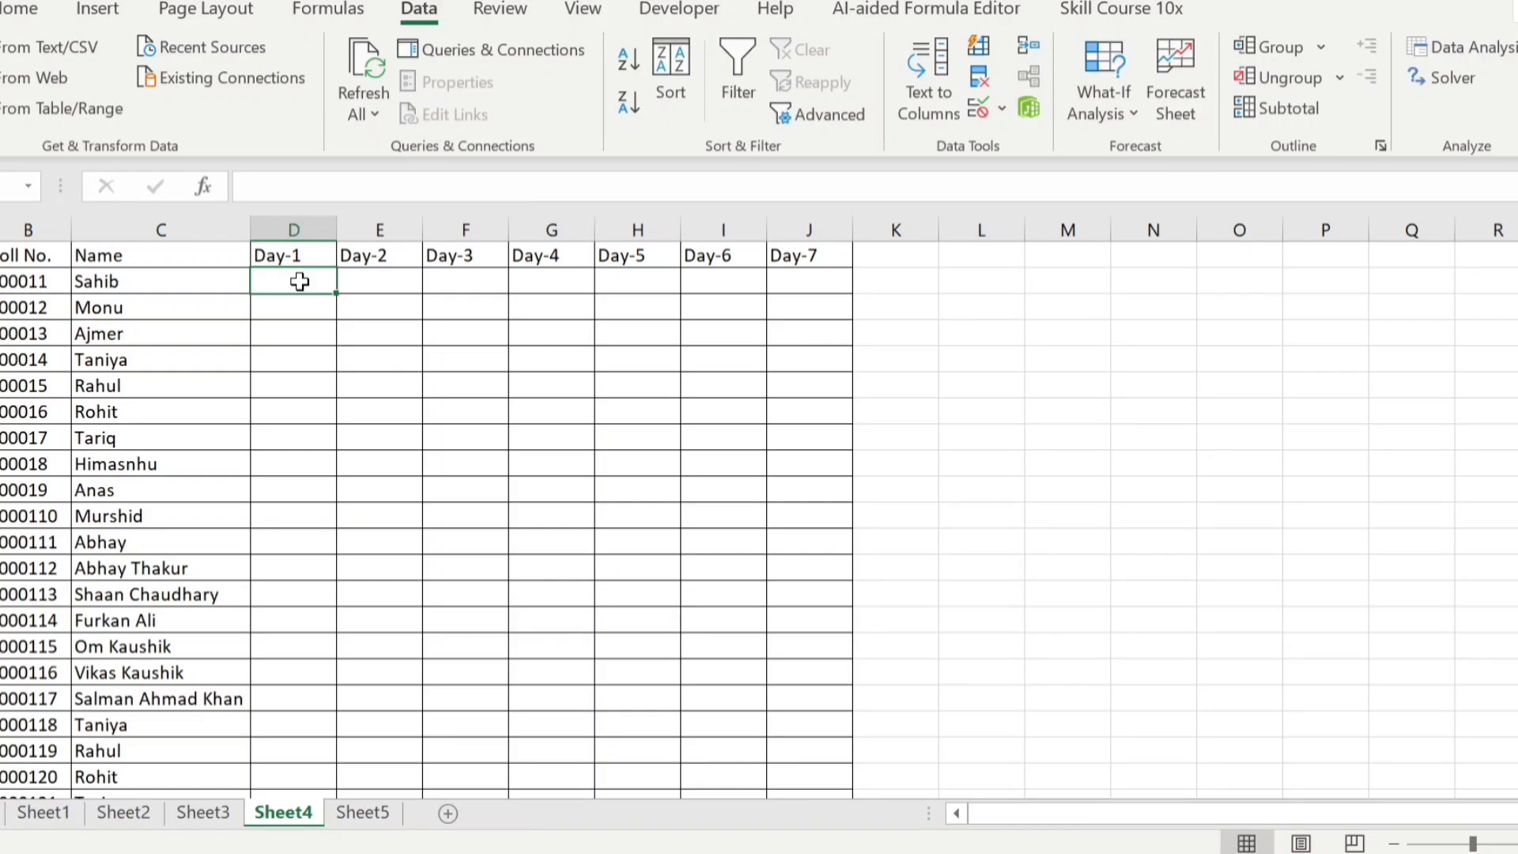
left_click(985, 106)
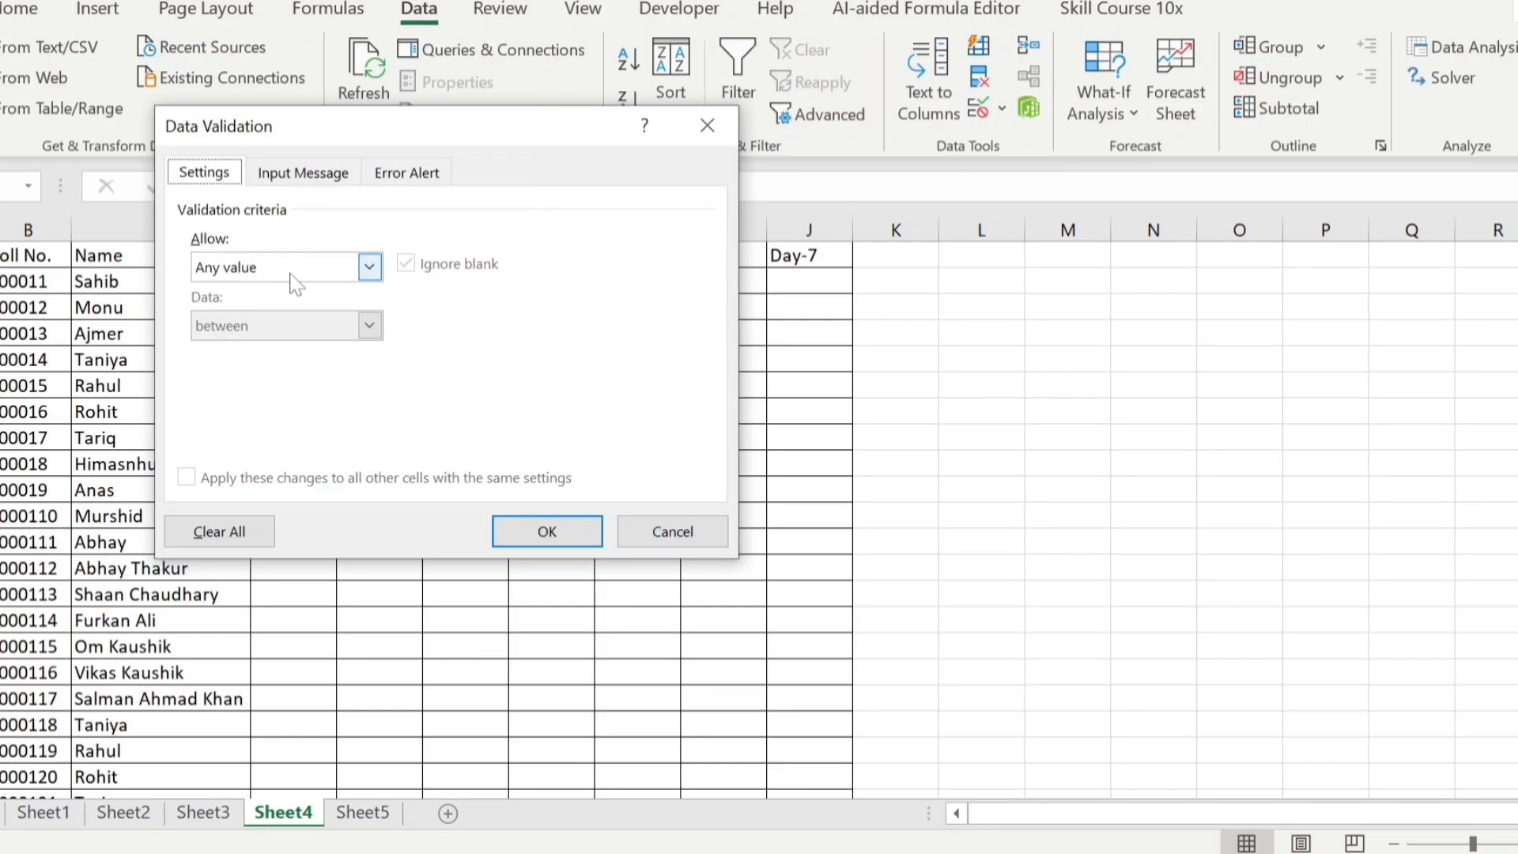
left_click(373, 269)
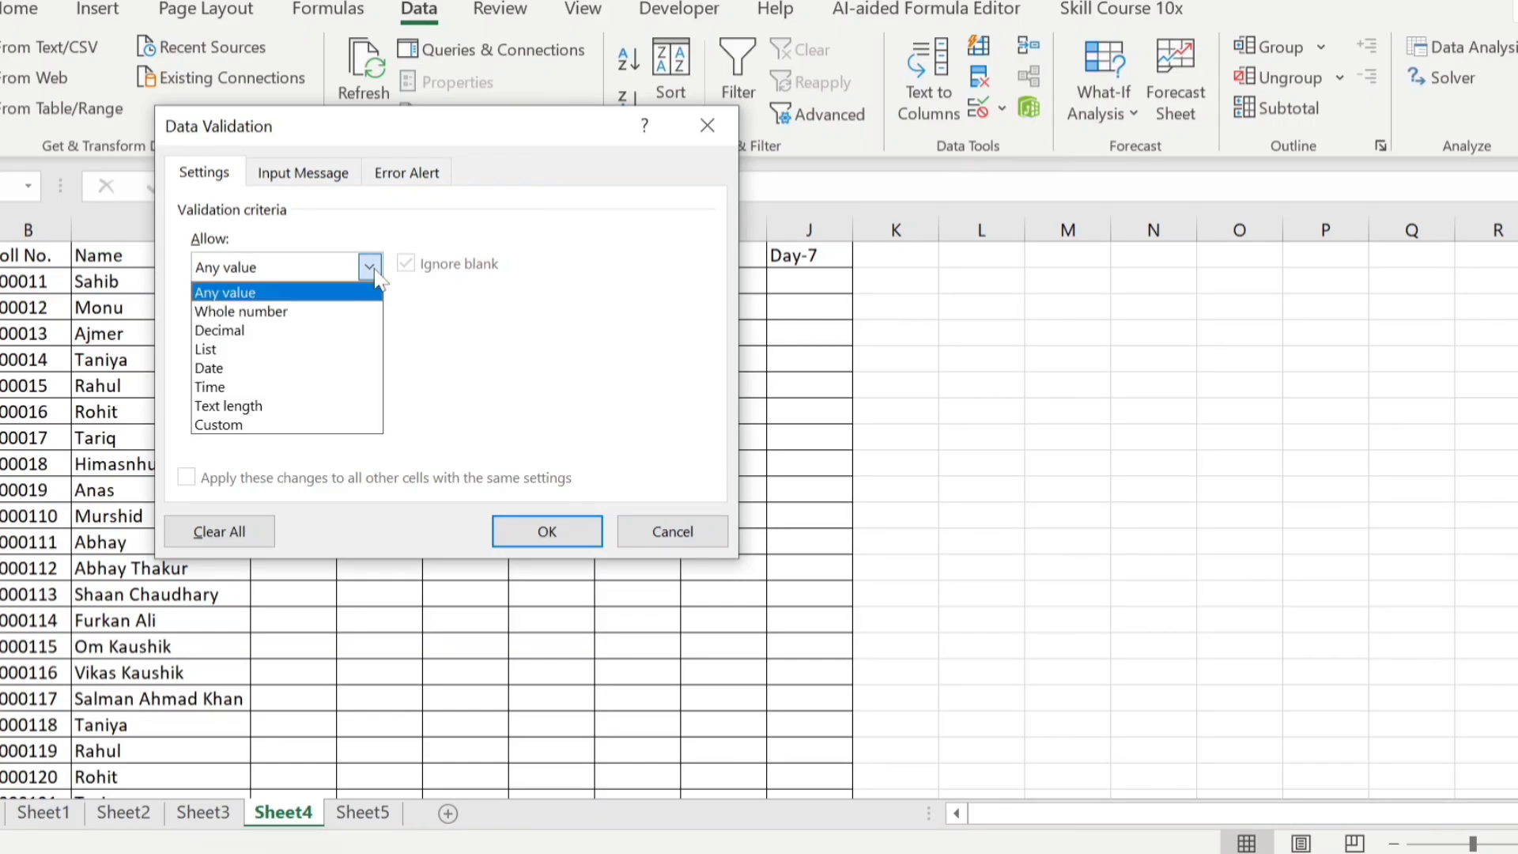
left_click(258, 349)
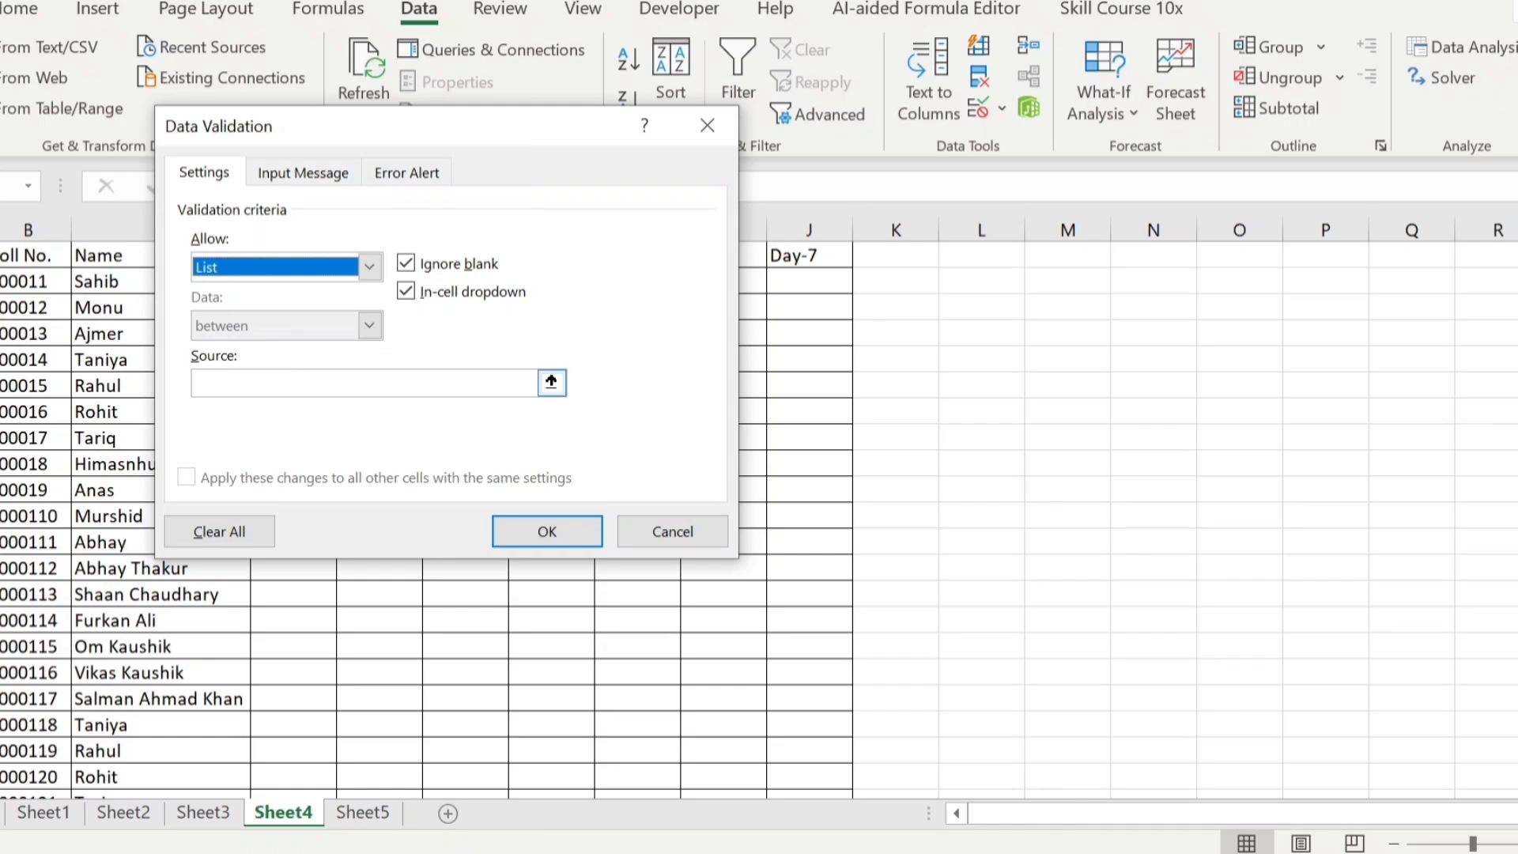
Enter "Absent, Present, Leave" as the list source and apply the validation rule to D2
left_click(272, 382)
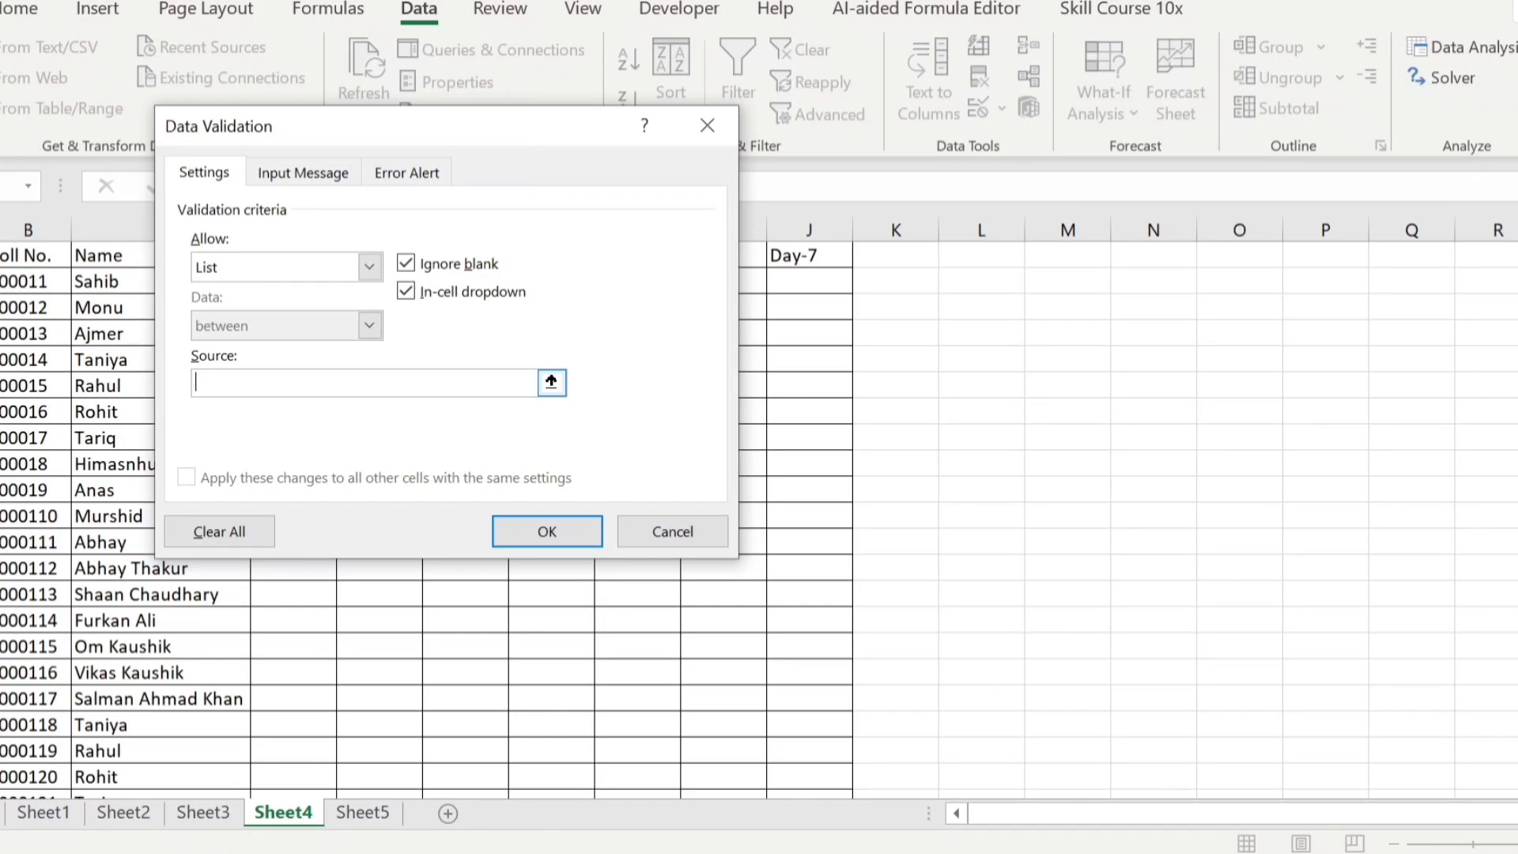
type("Absent, Present, Leave")
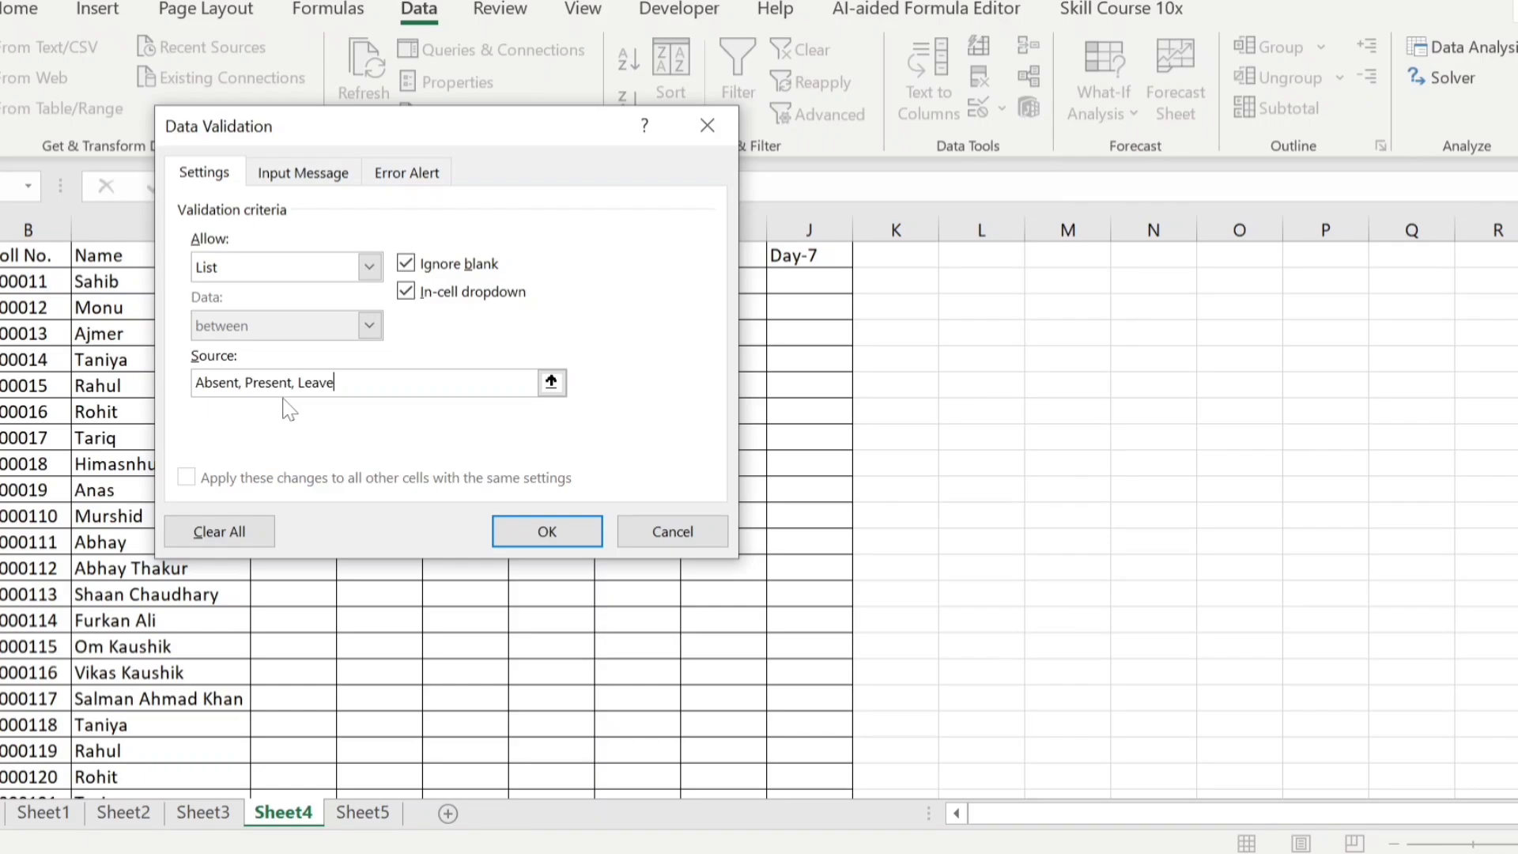
left_click(568, 518)
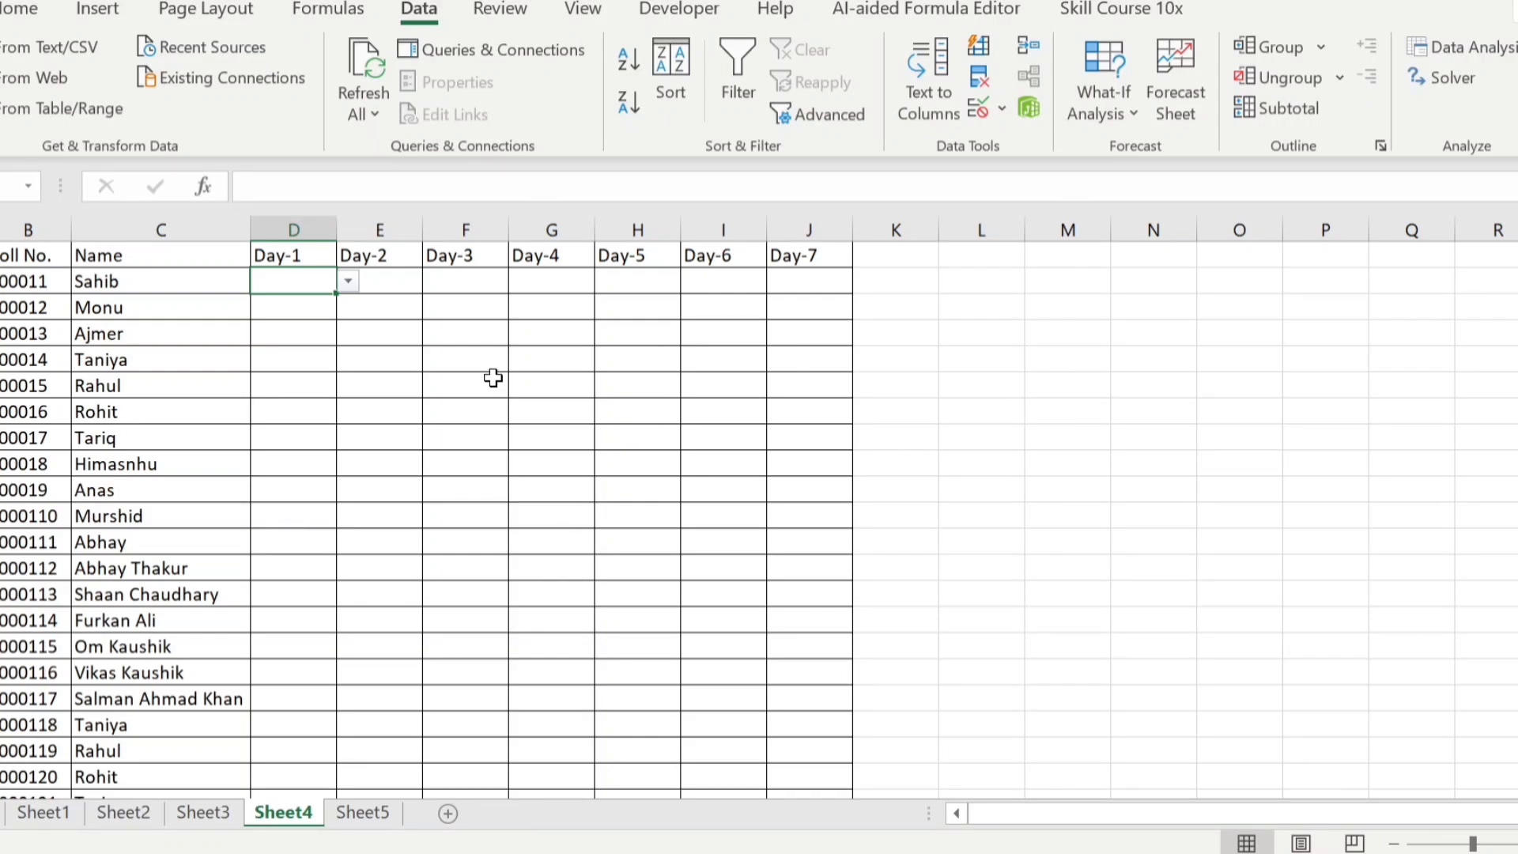
Reopen D2's data validation settings and examine the comma-separated list source
left_click(1004, 117)
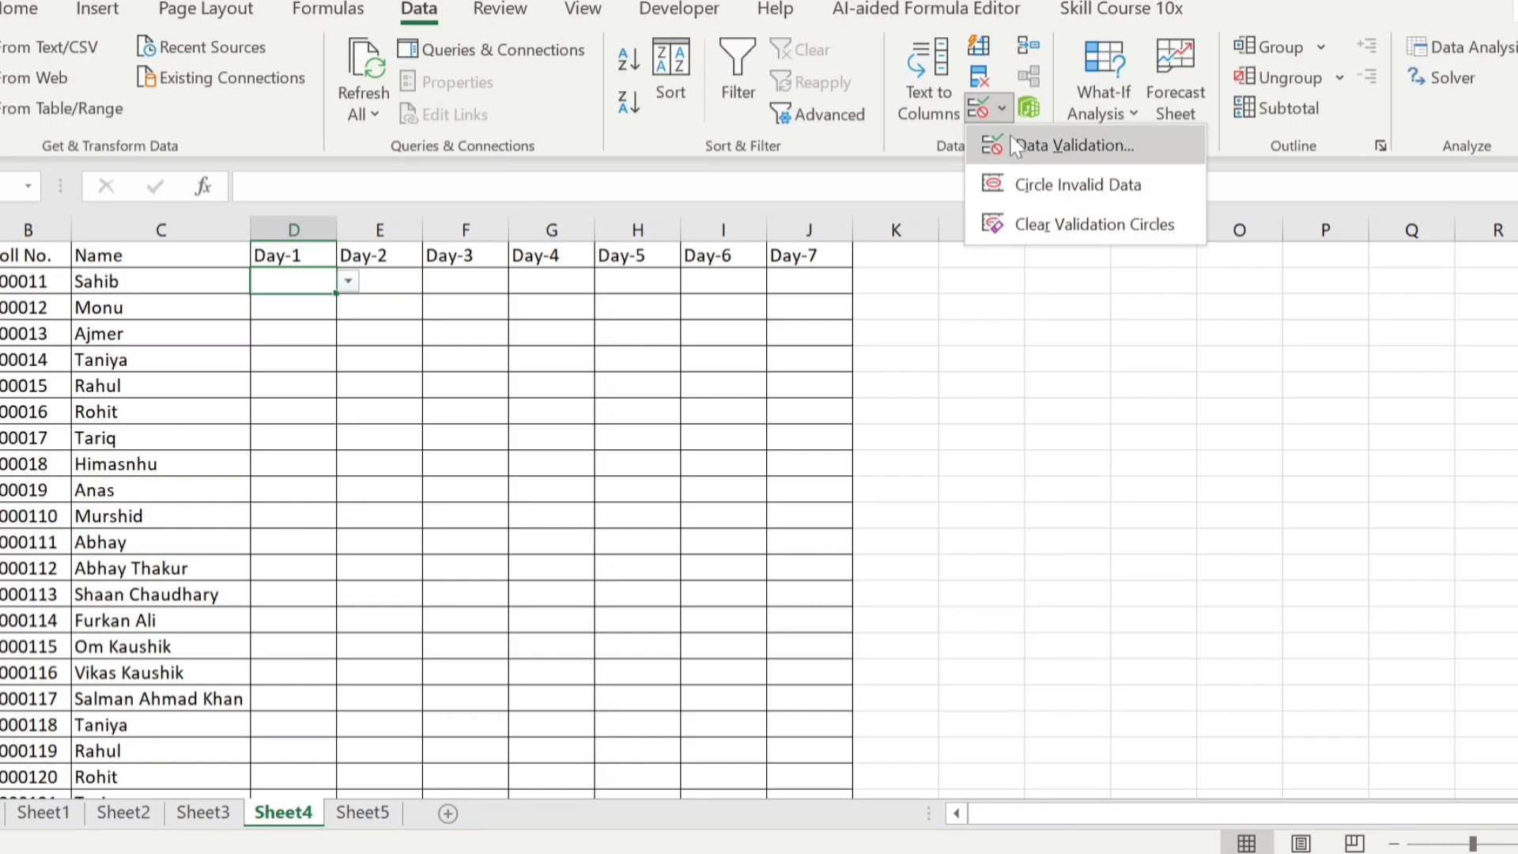
left_click(1016, 151)
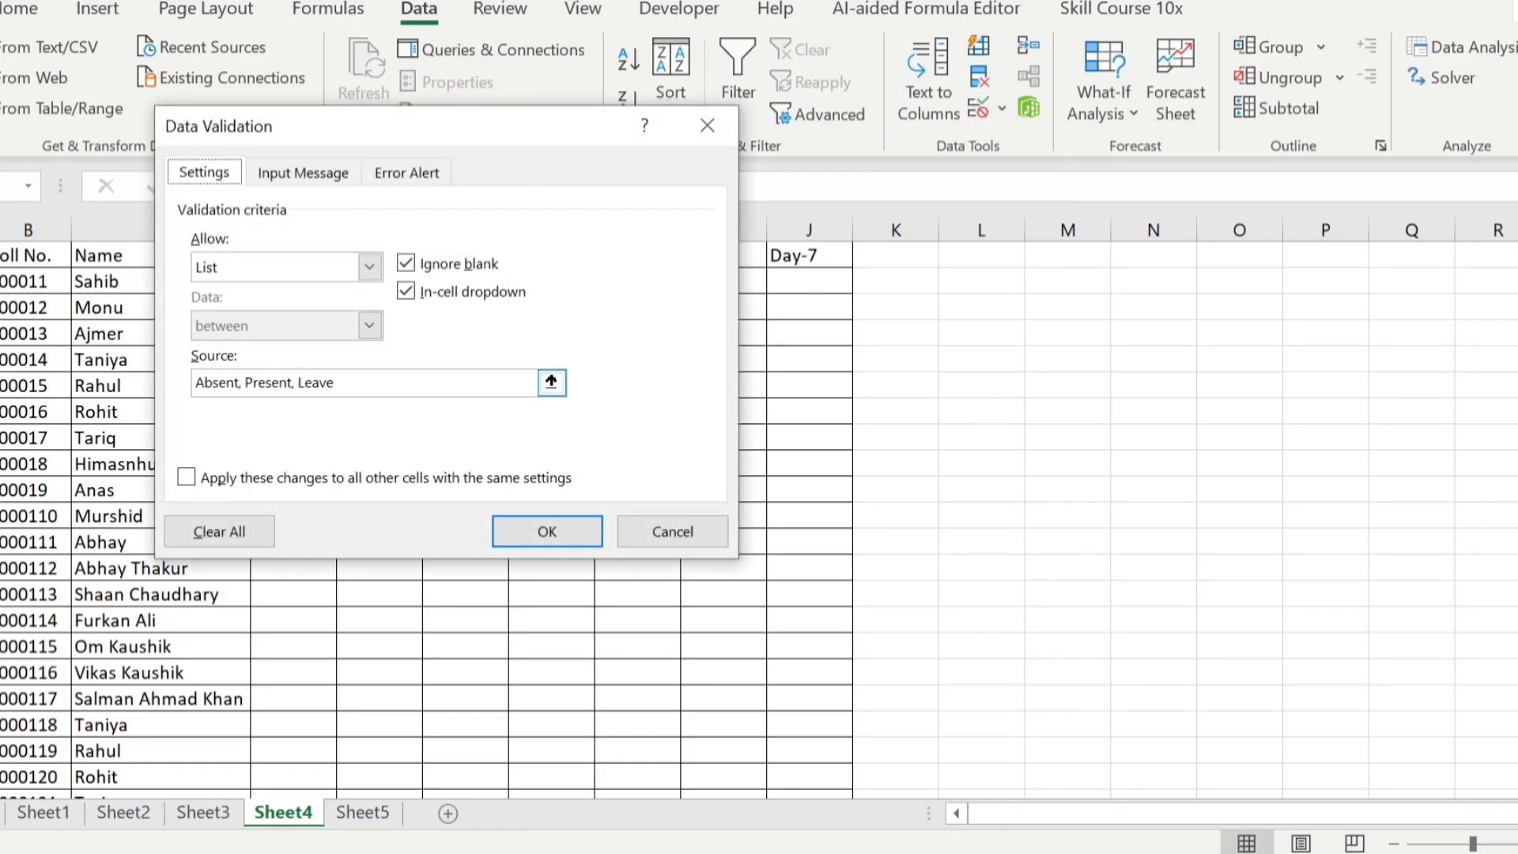
left_click_drag(336, 383, 194, 383)
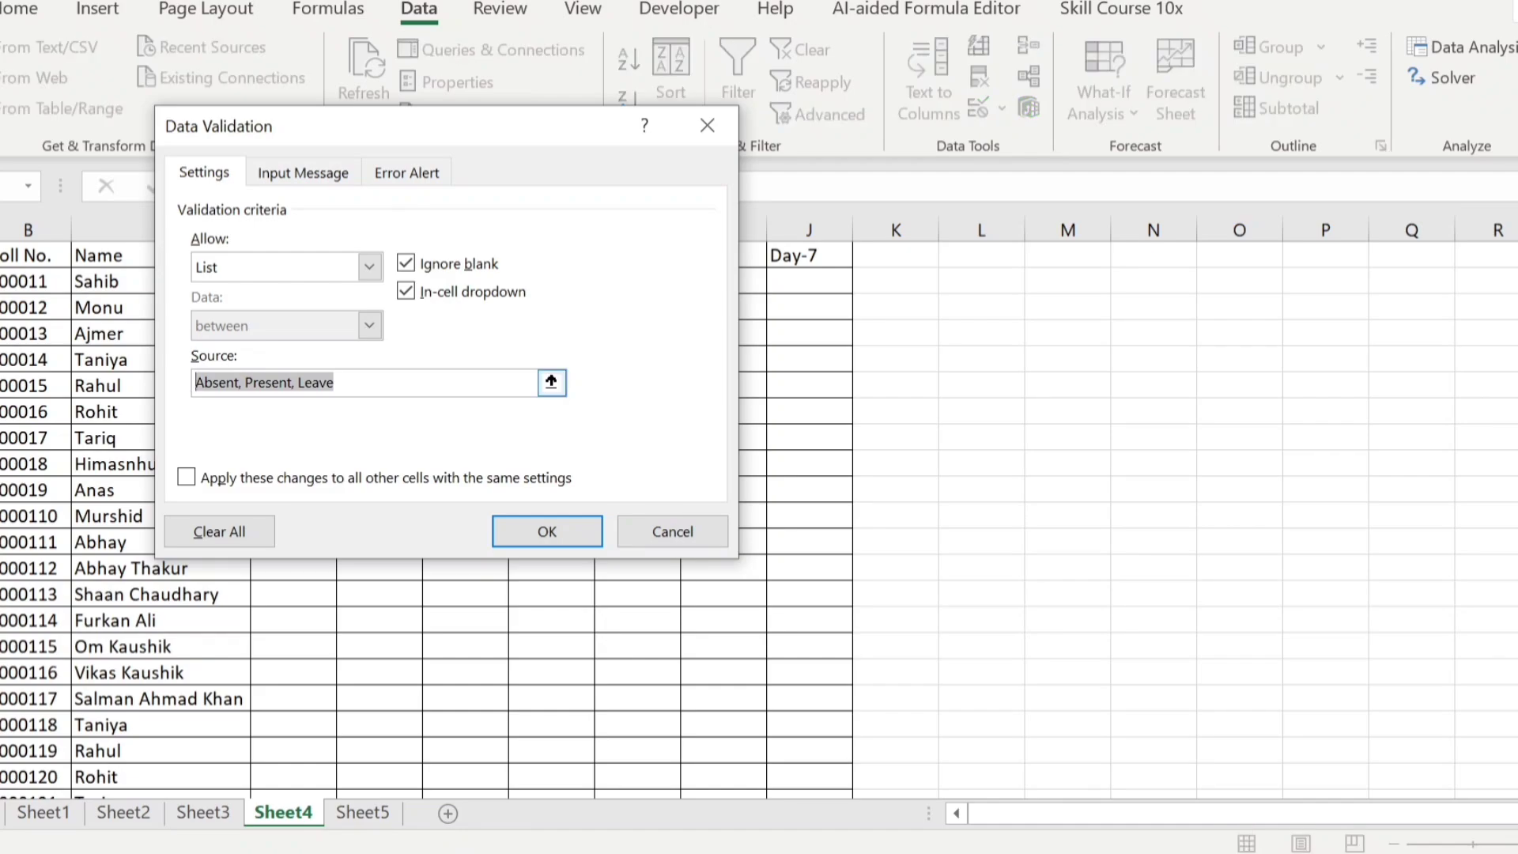
left_click(242, 383)
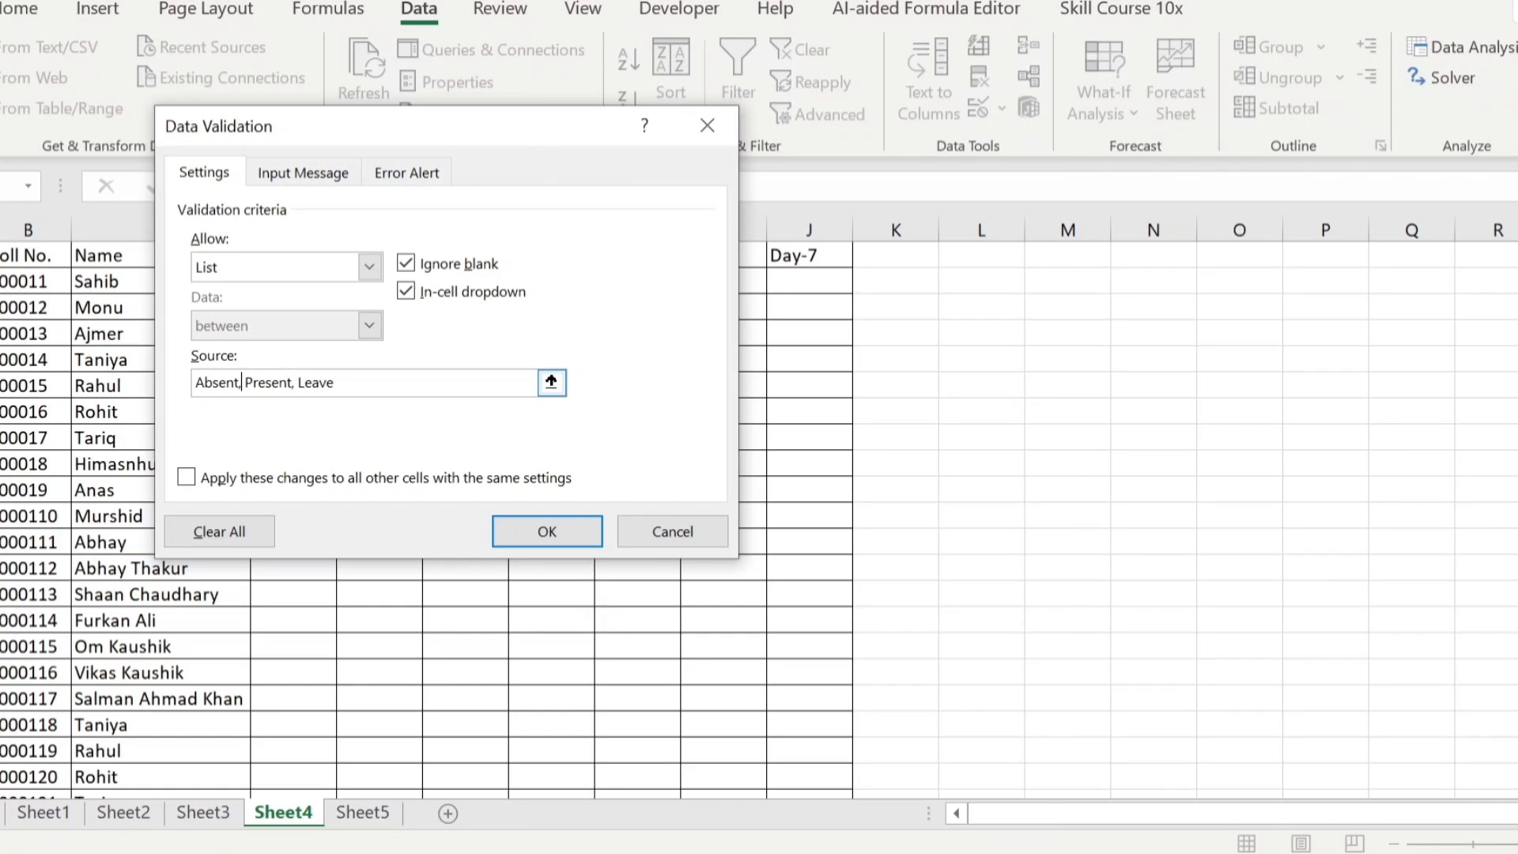
left_click(528, 540)
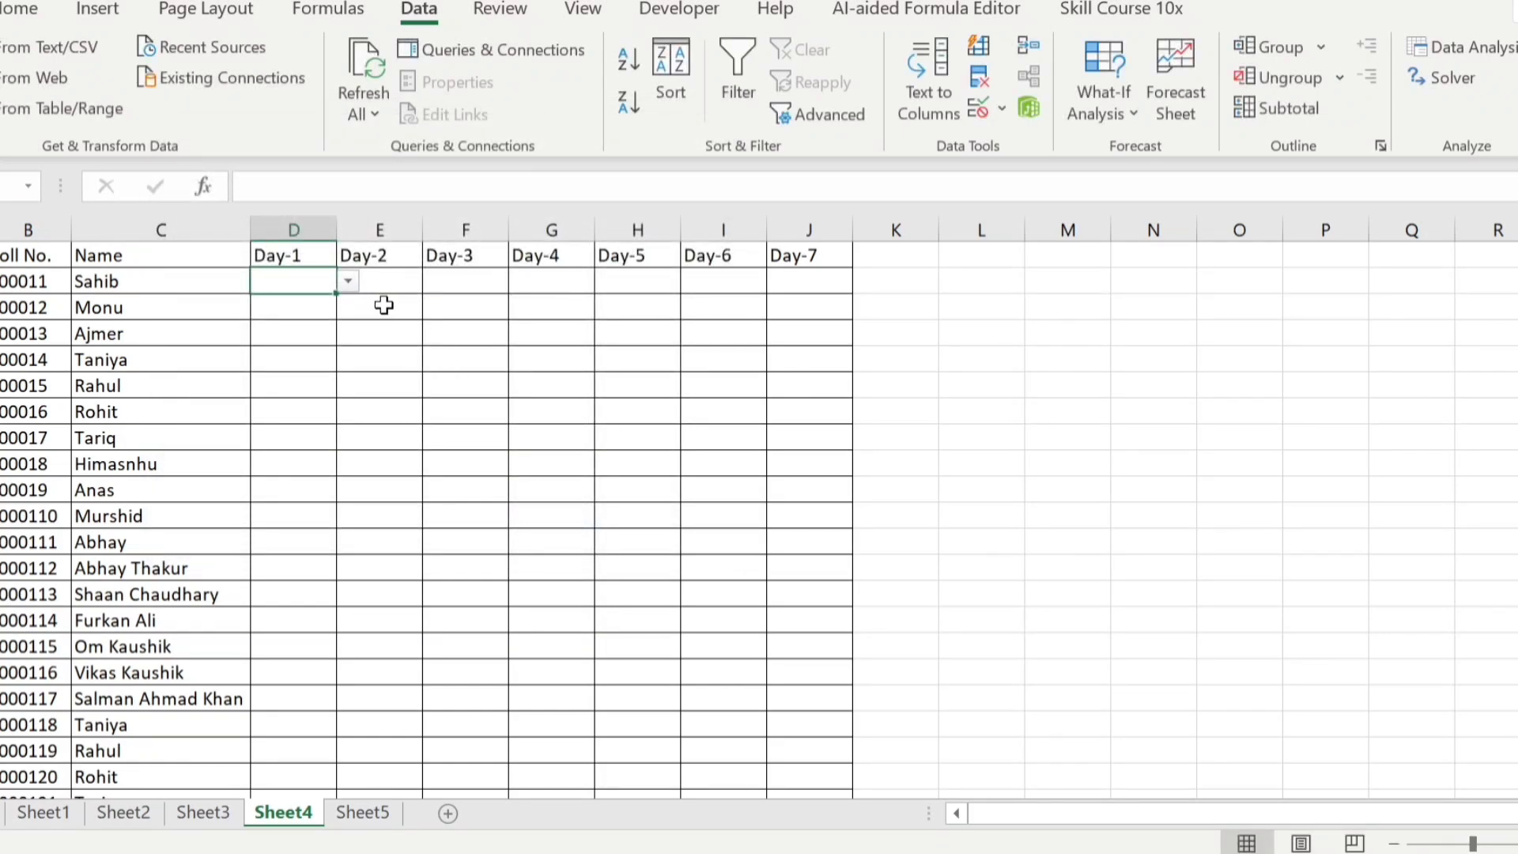
Choose Present from the drop-down list in cell D2
left_click(348, 283)
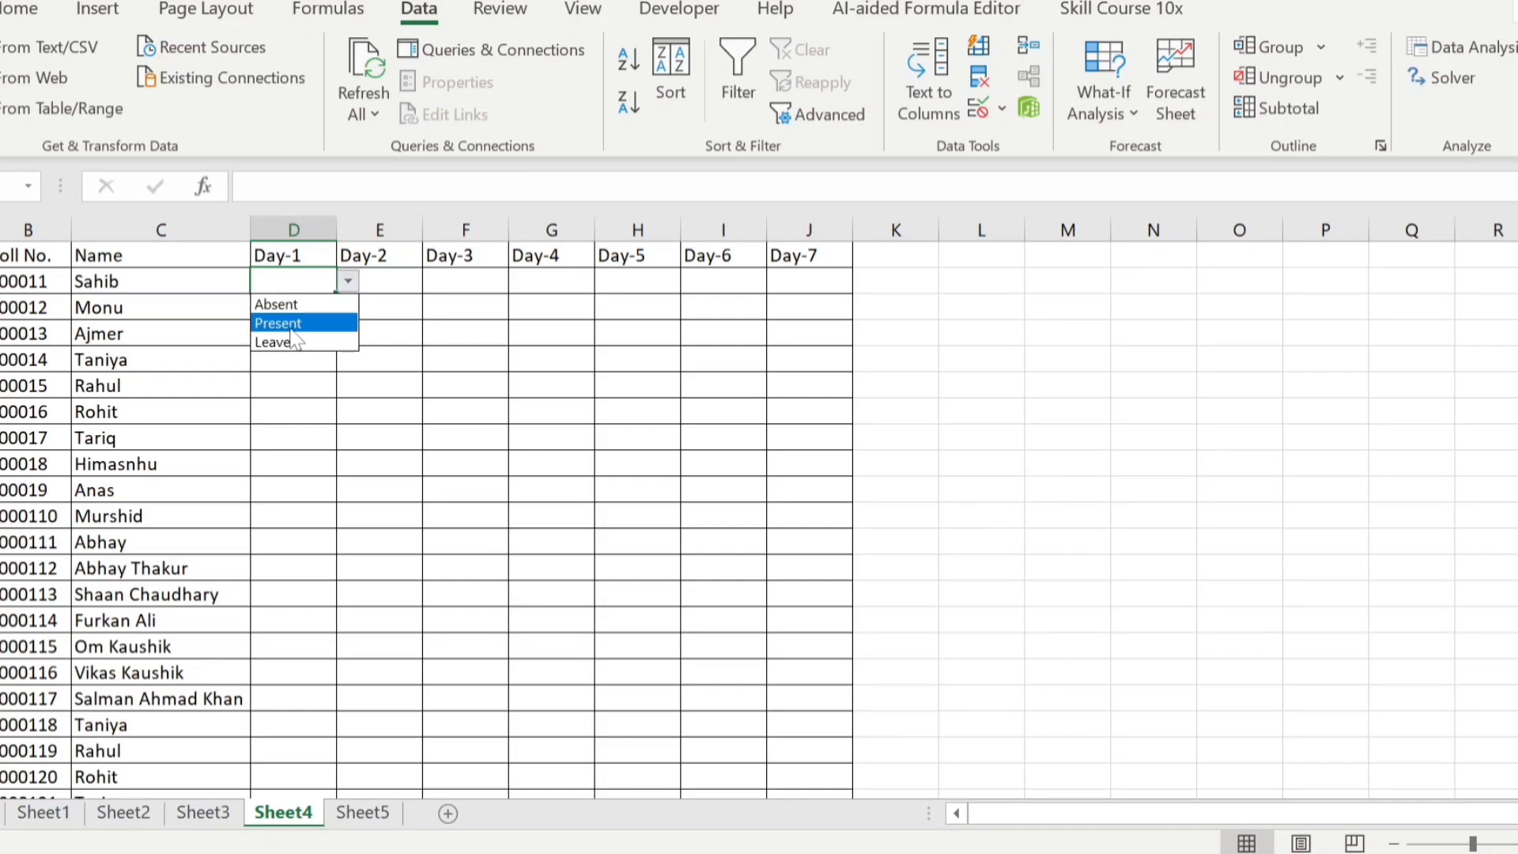
left_click(314, 320)
left_click(314, 319)
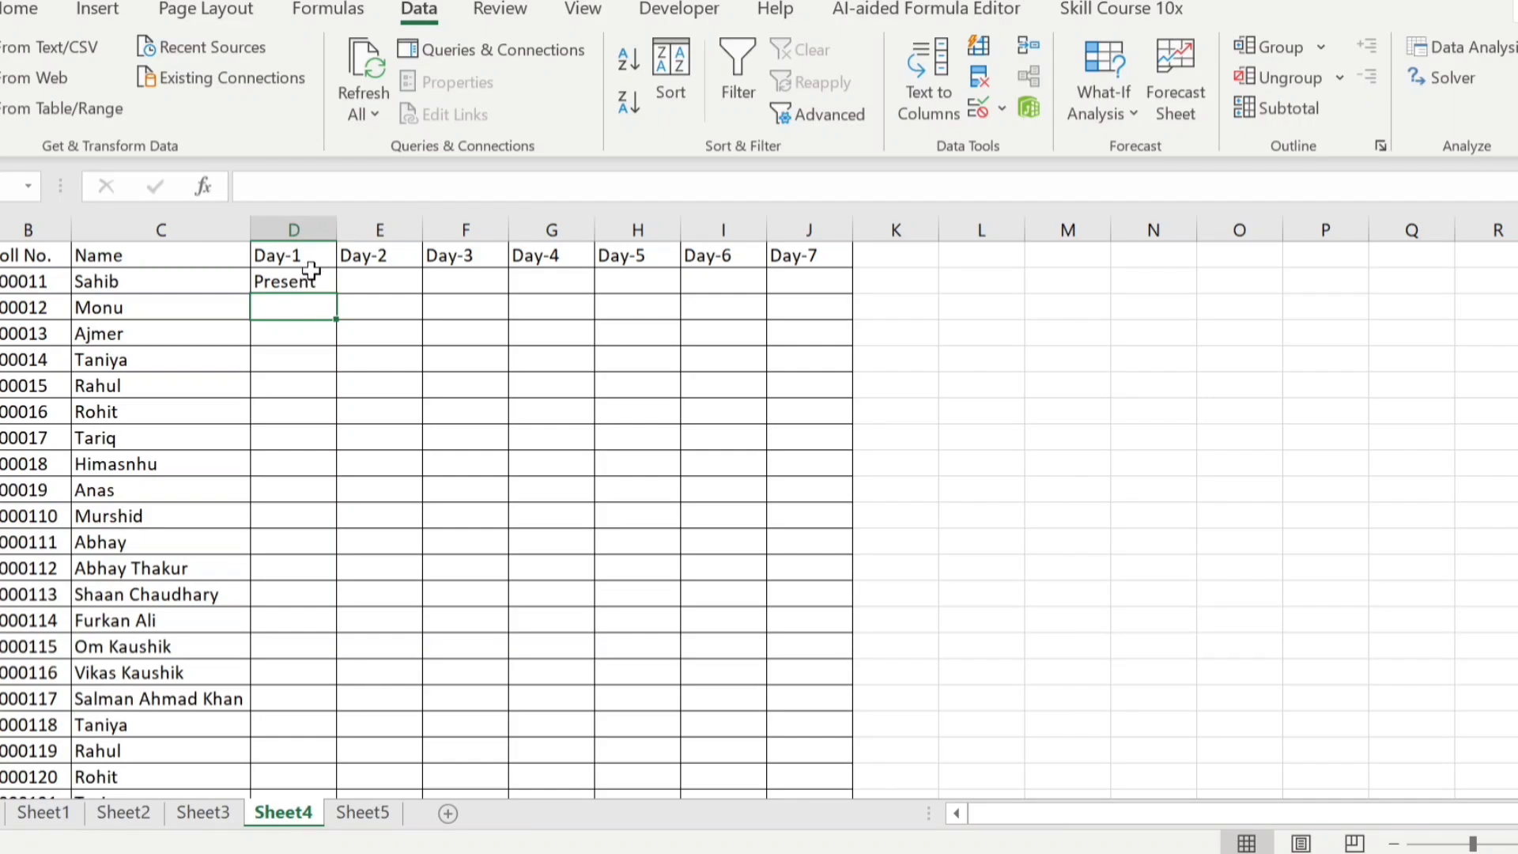
Try to enter "Half-day" in cell D2 as a value outside the validation list
left_click(312, 275)
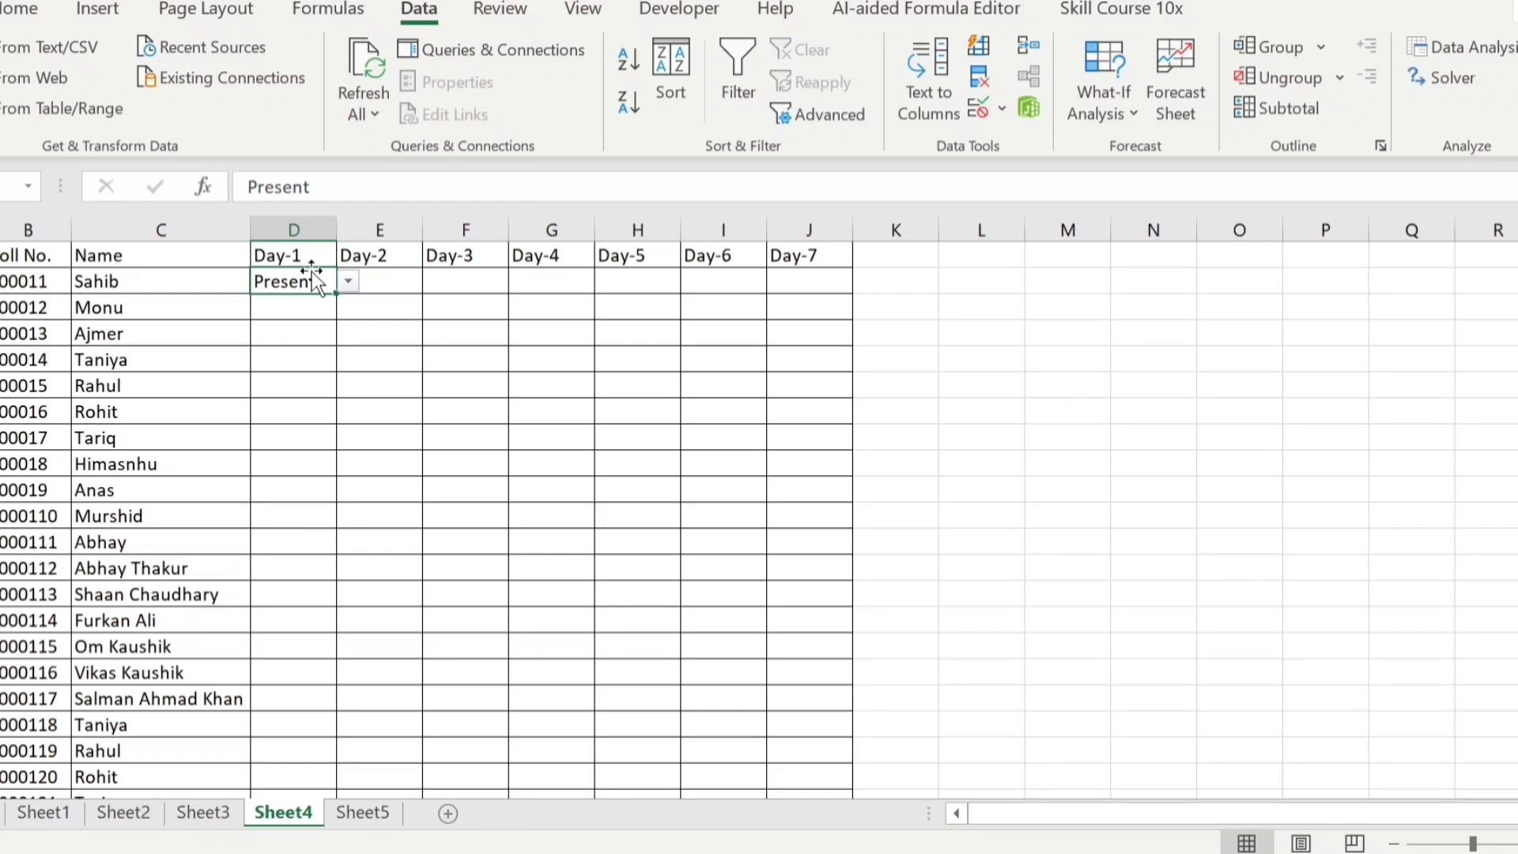
type("Hal")
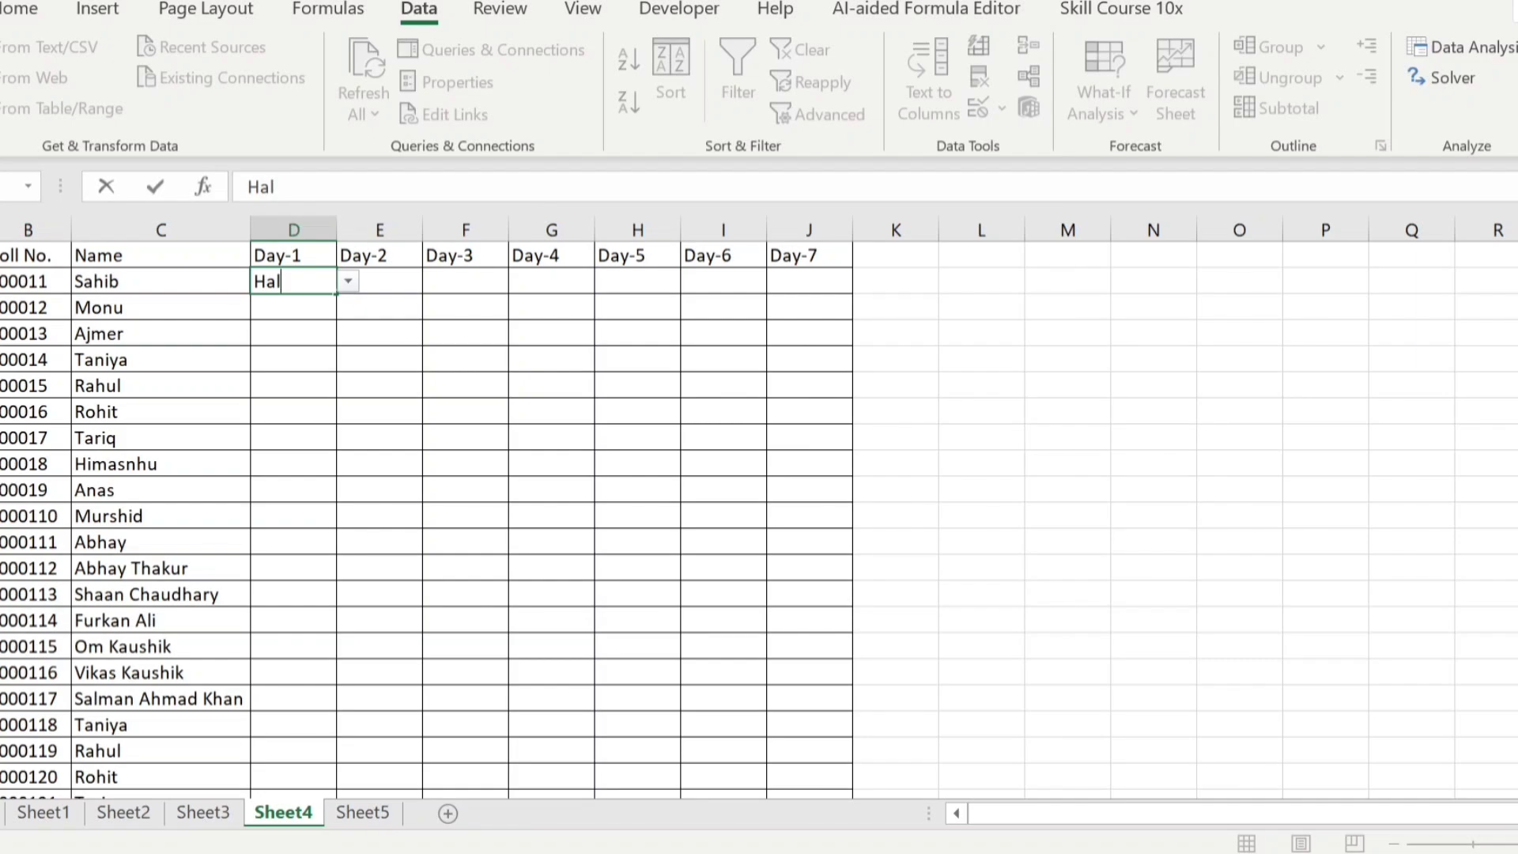
type("f-day")
key("ctrl+Return")
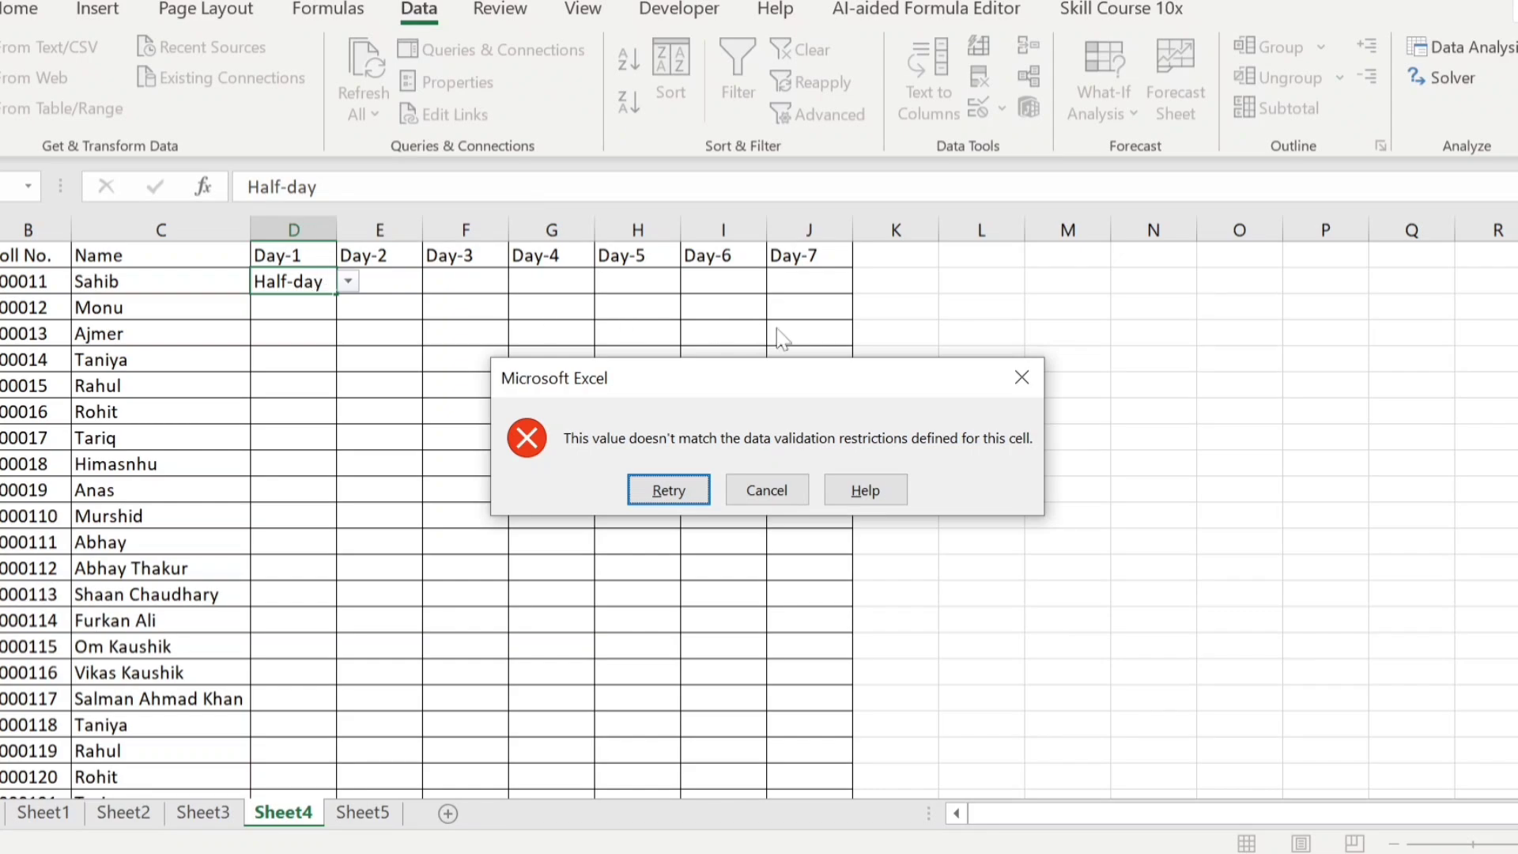
left_click(1022, 377)
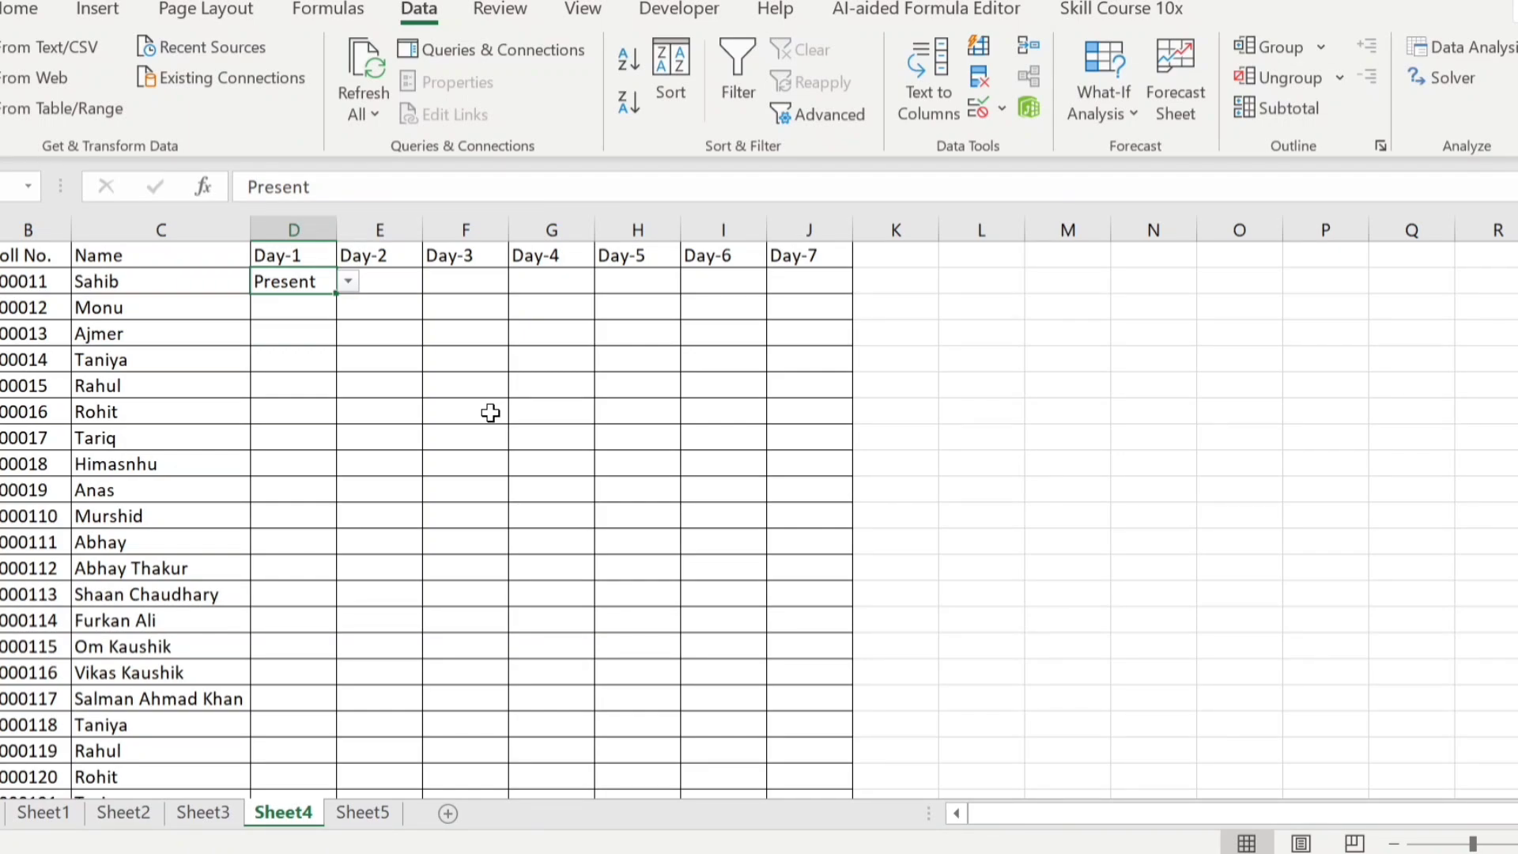
Clear all data validation settings from cell D2
left_click(991, 113)
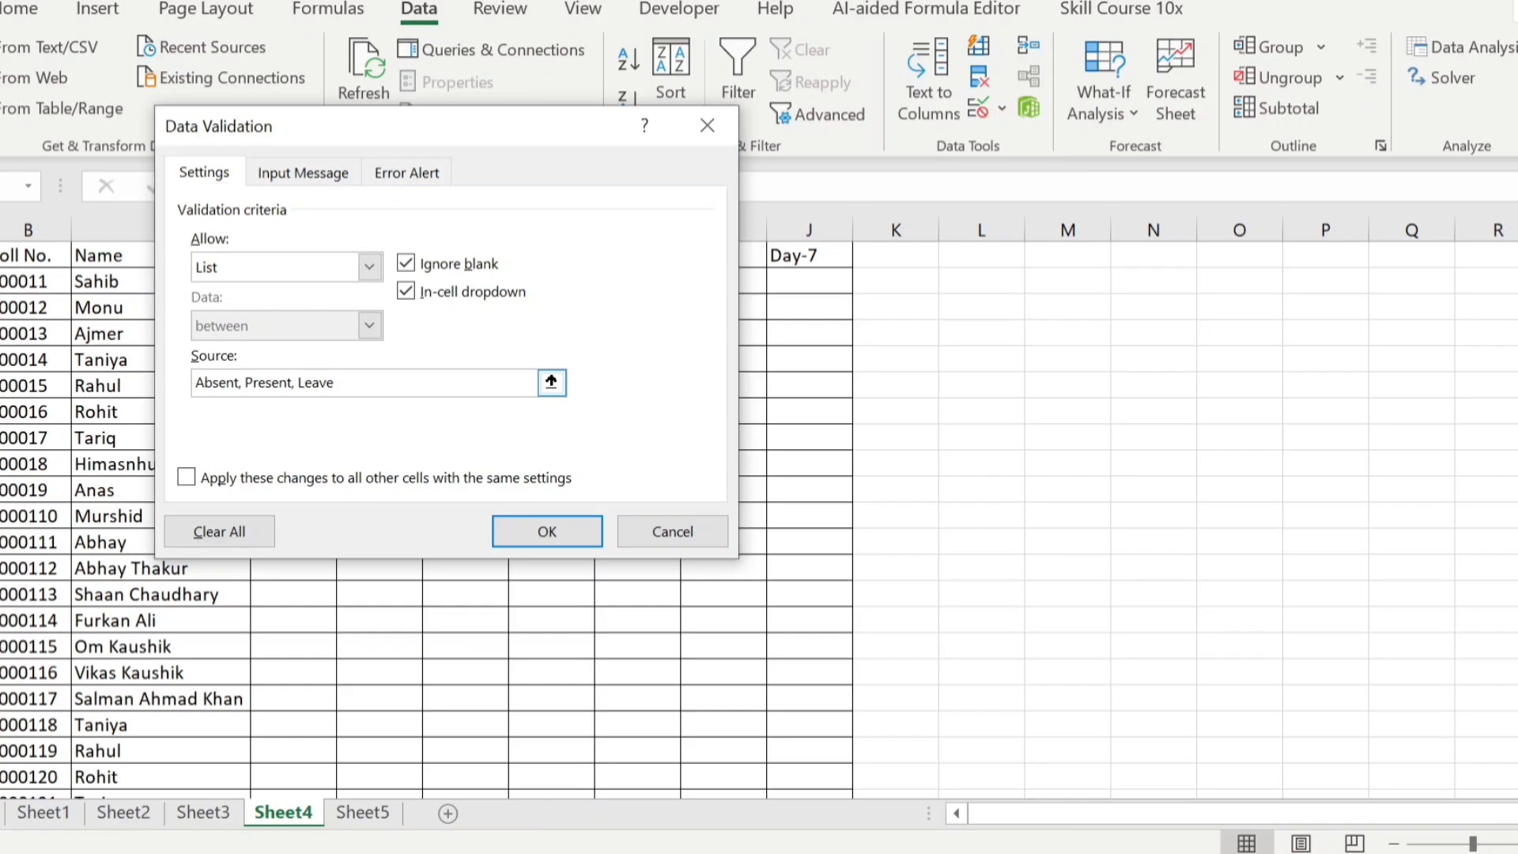
left_click(237, 532)
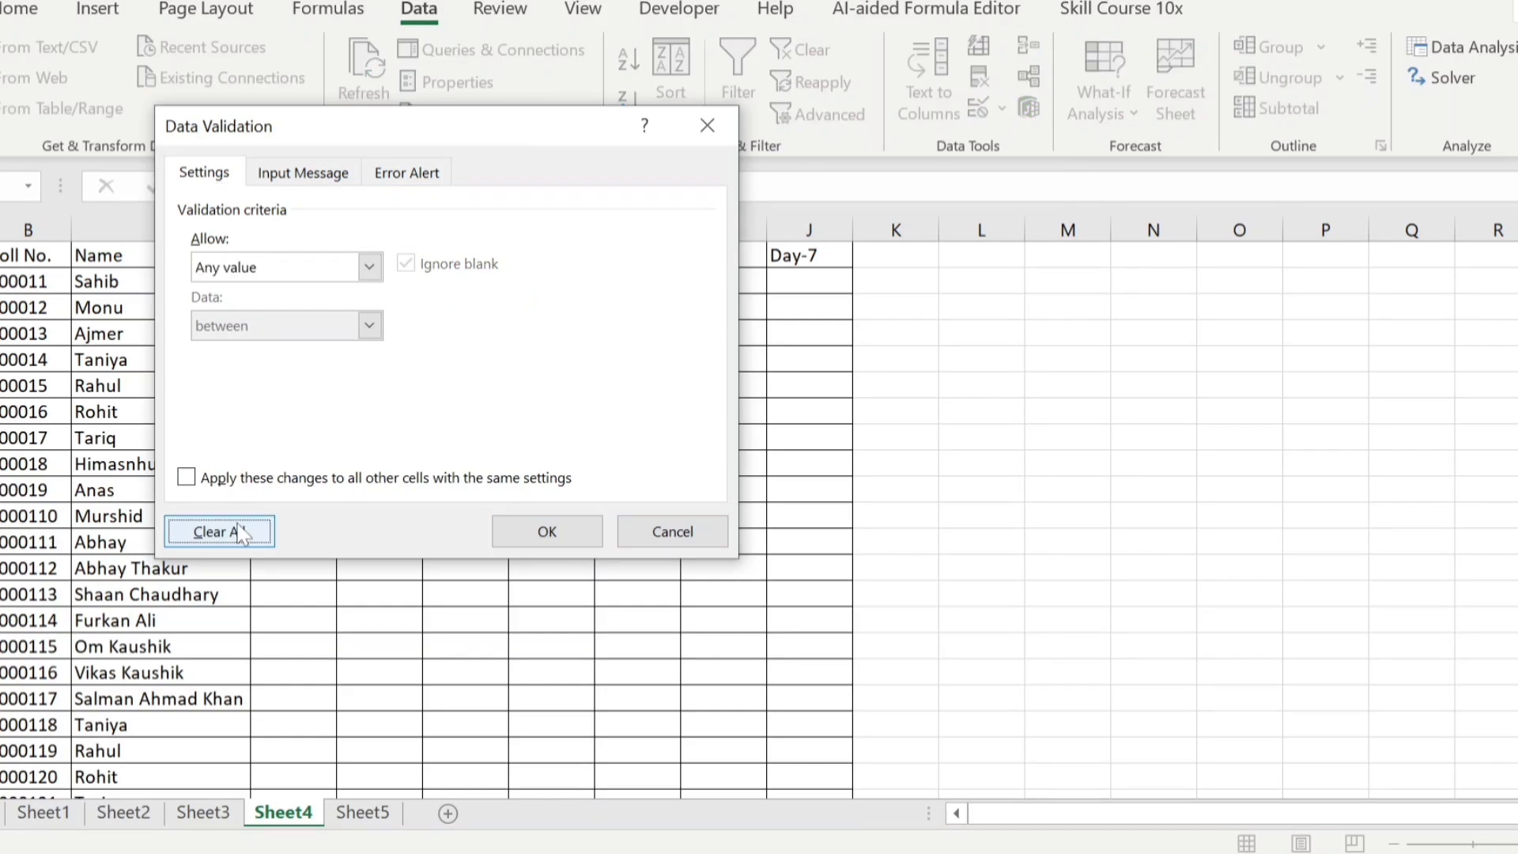
left_click(509, 533)
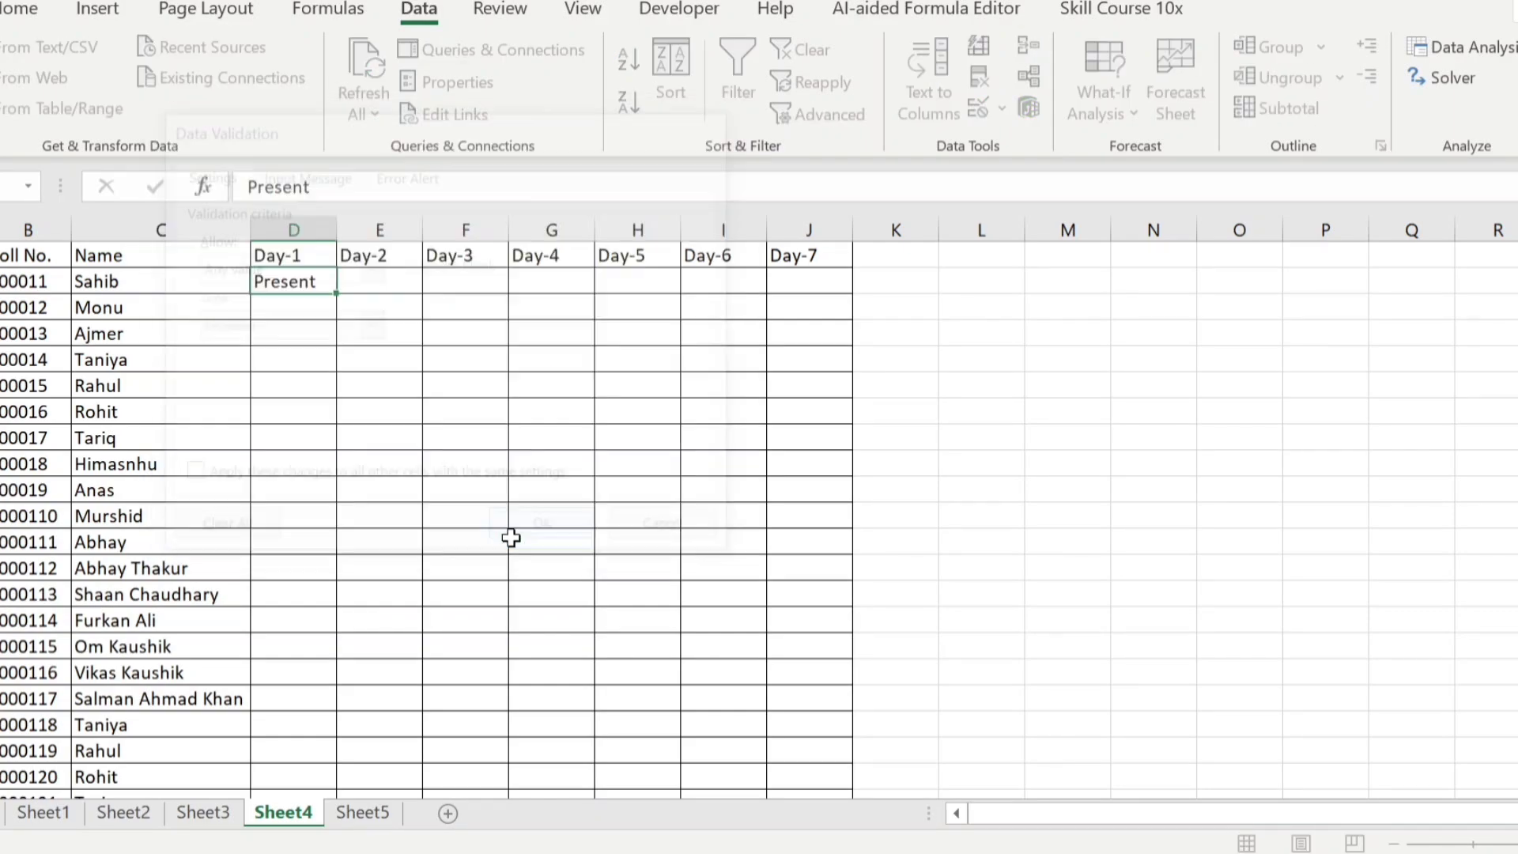
Enter the attendance options Present, Absent and Leave in cells L4 to L6
left_click(990, 338)
type("P")
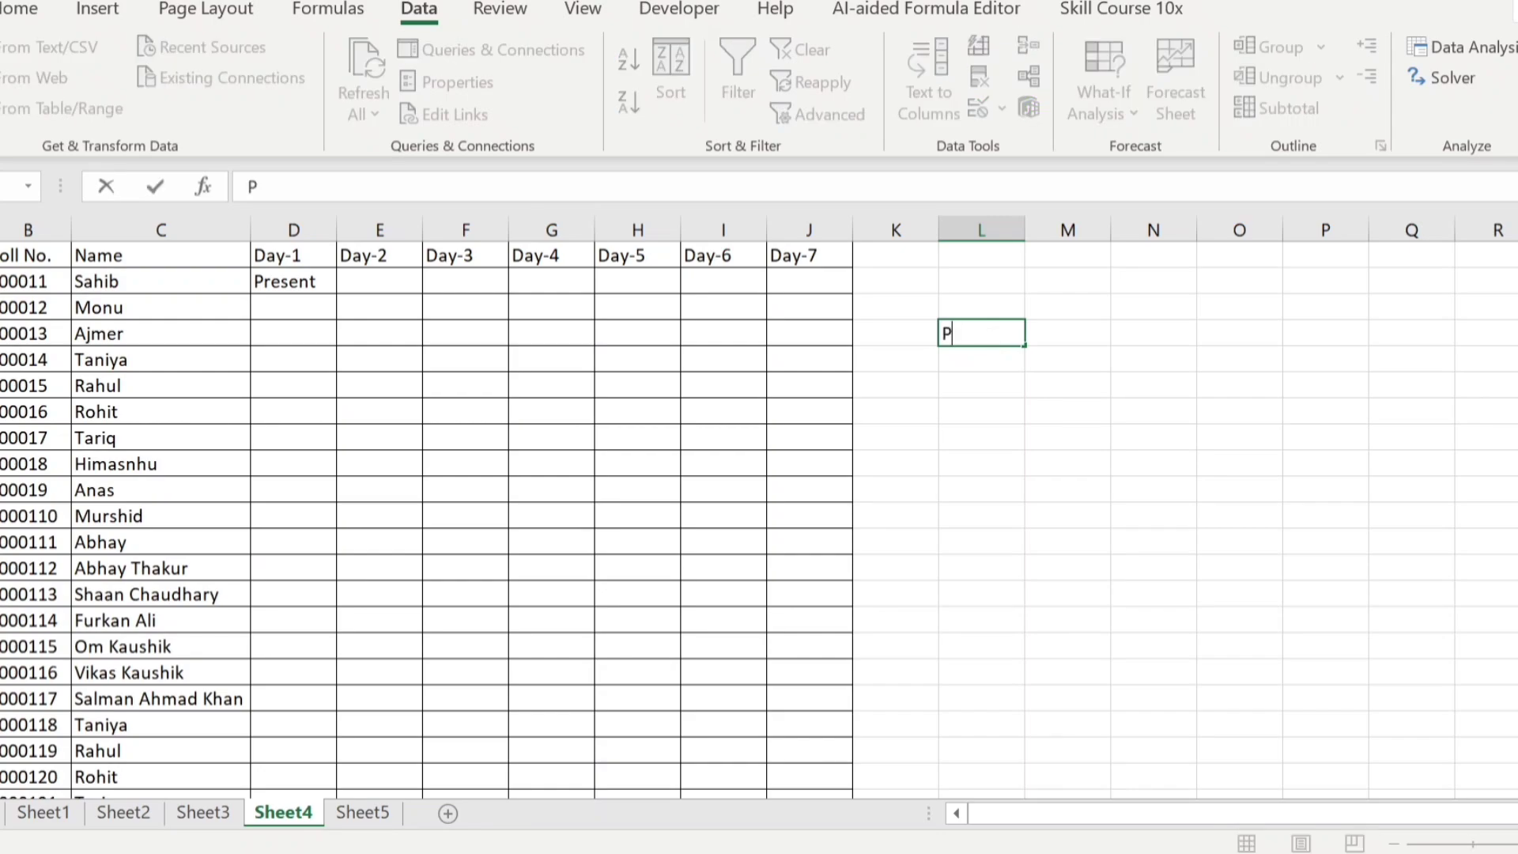
type("resent")
key("Return")
type("A")
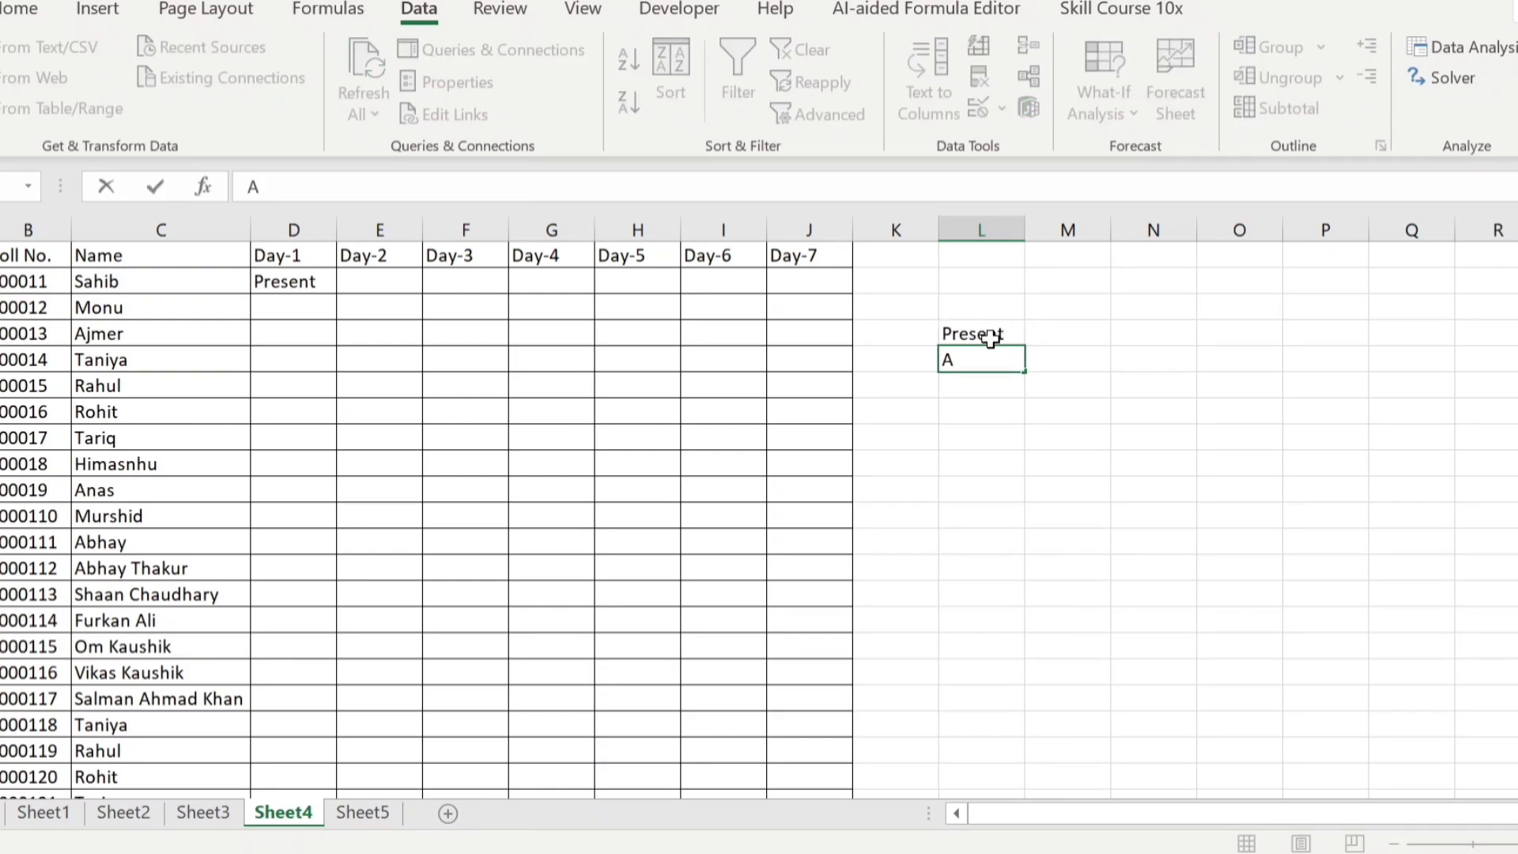
type("bsent")
key("Return")
type("Leave")
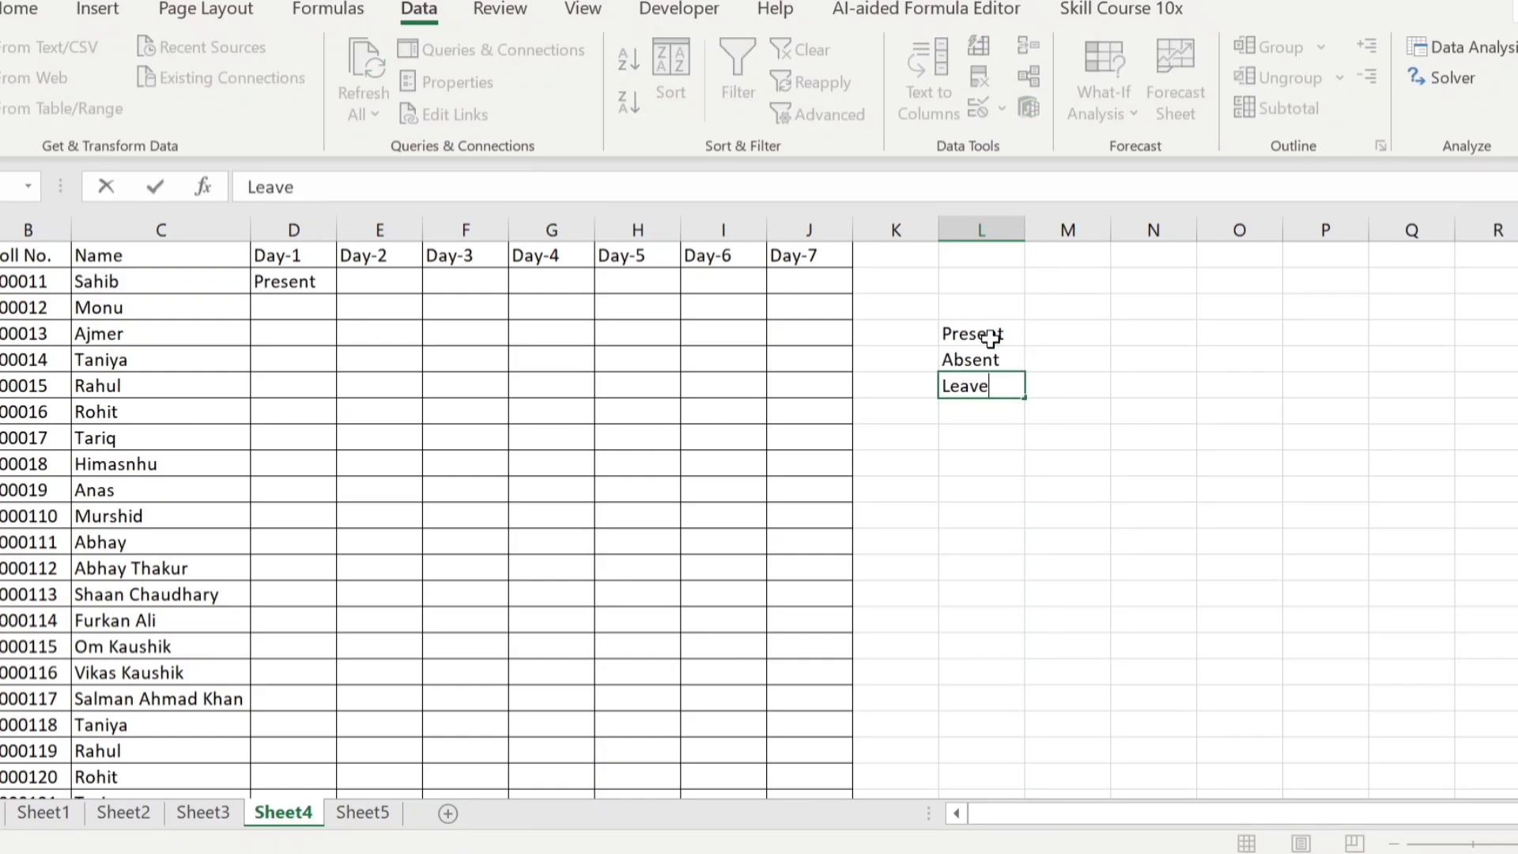
key("Return")
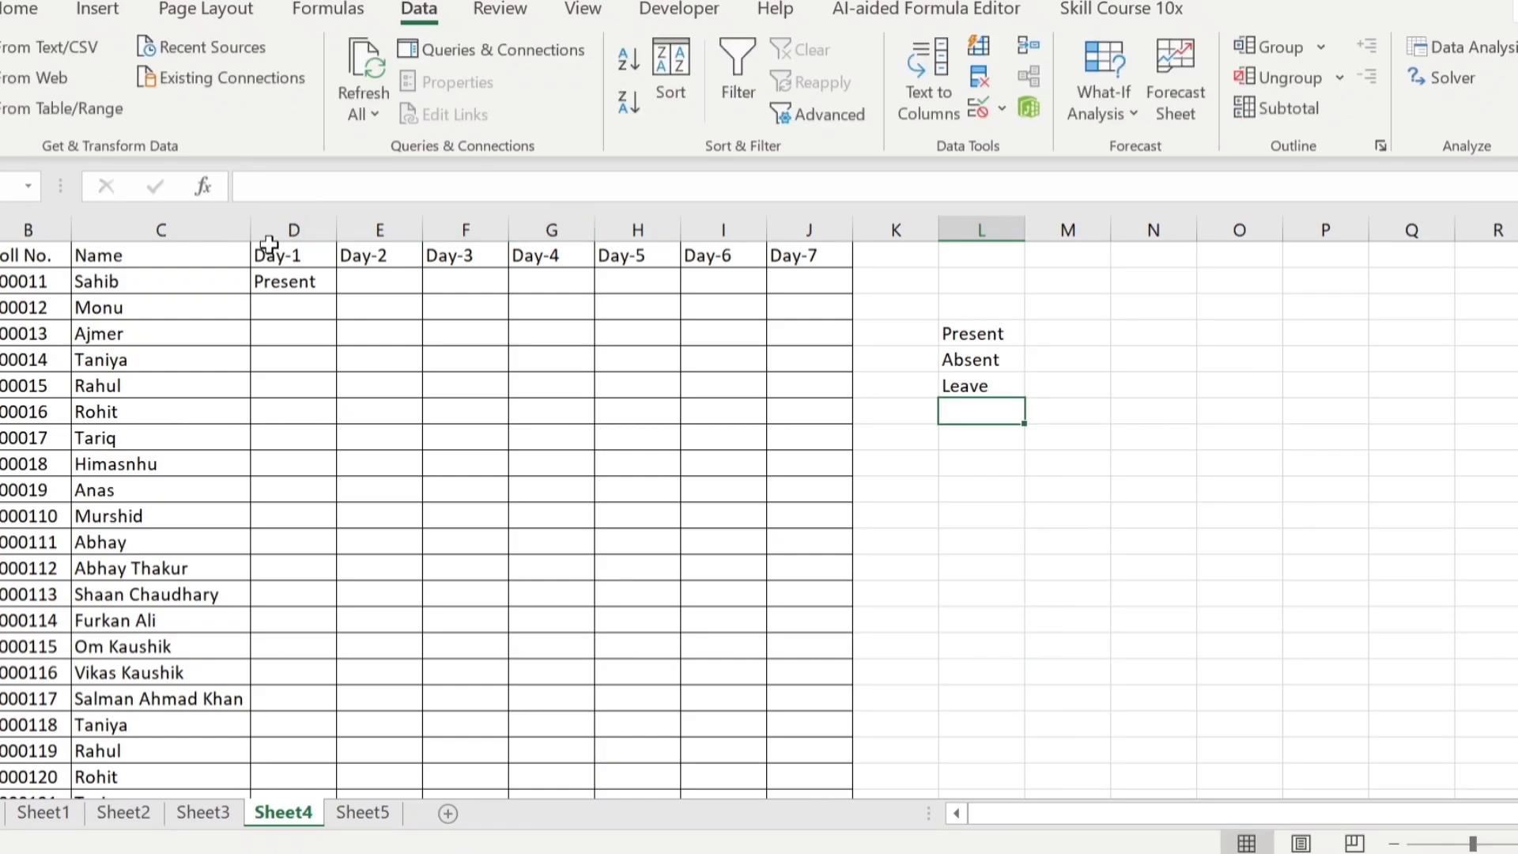
Empty cell D2 and apply list validation to it with the range =$L$4:$L$7 as the source
left_click(289, 282)
key("Delete")
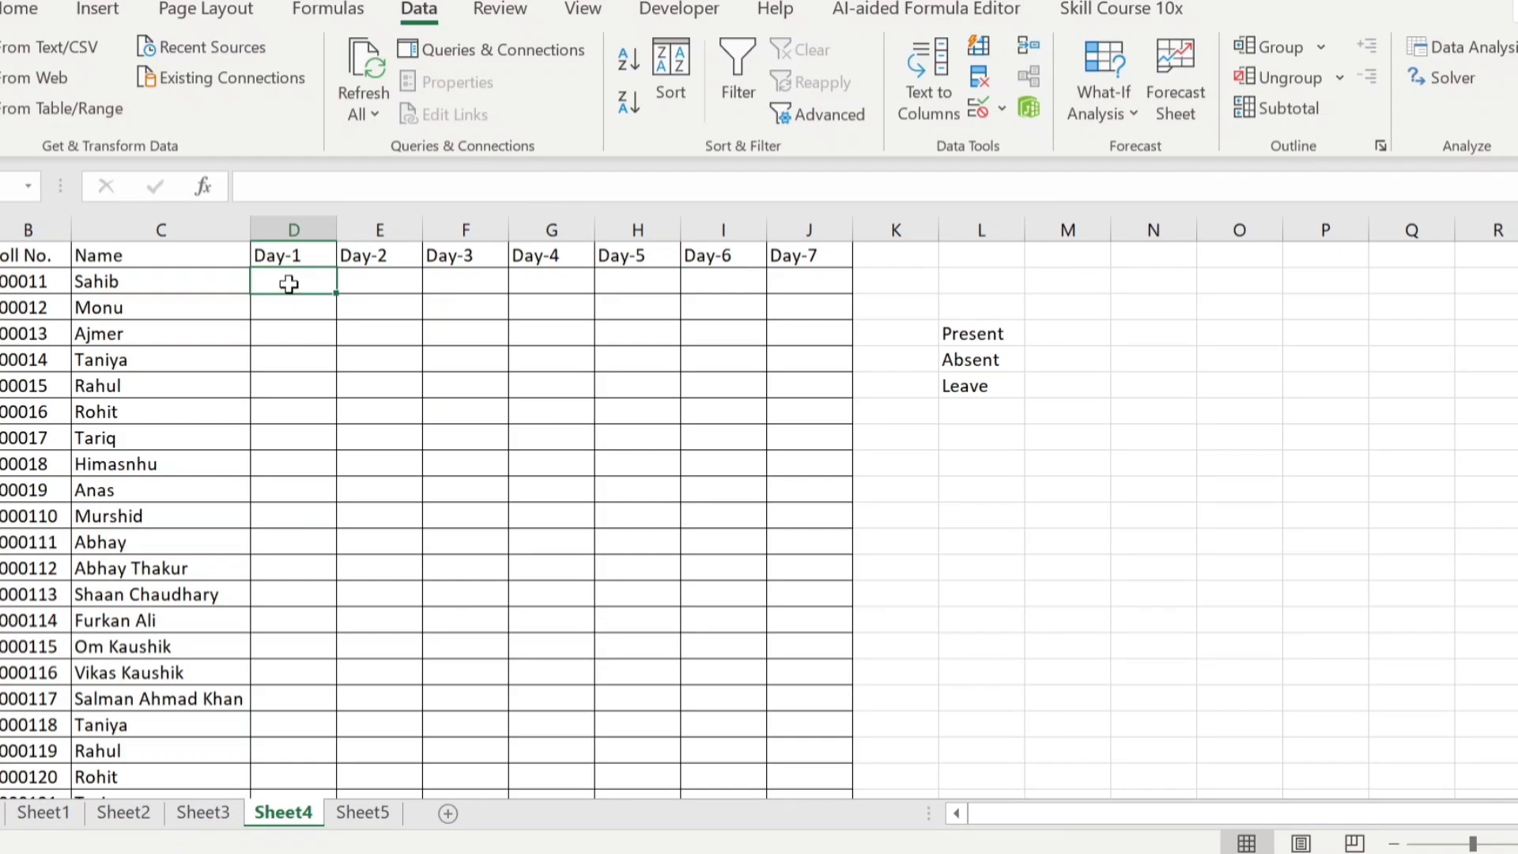
left_click(1001, 111)
left_click(1018, 143)
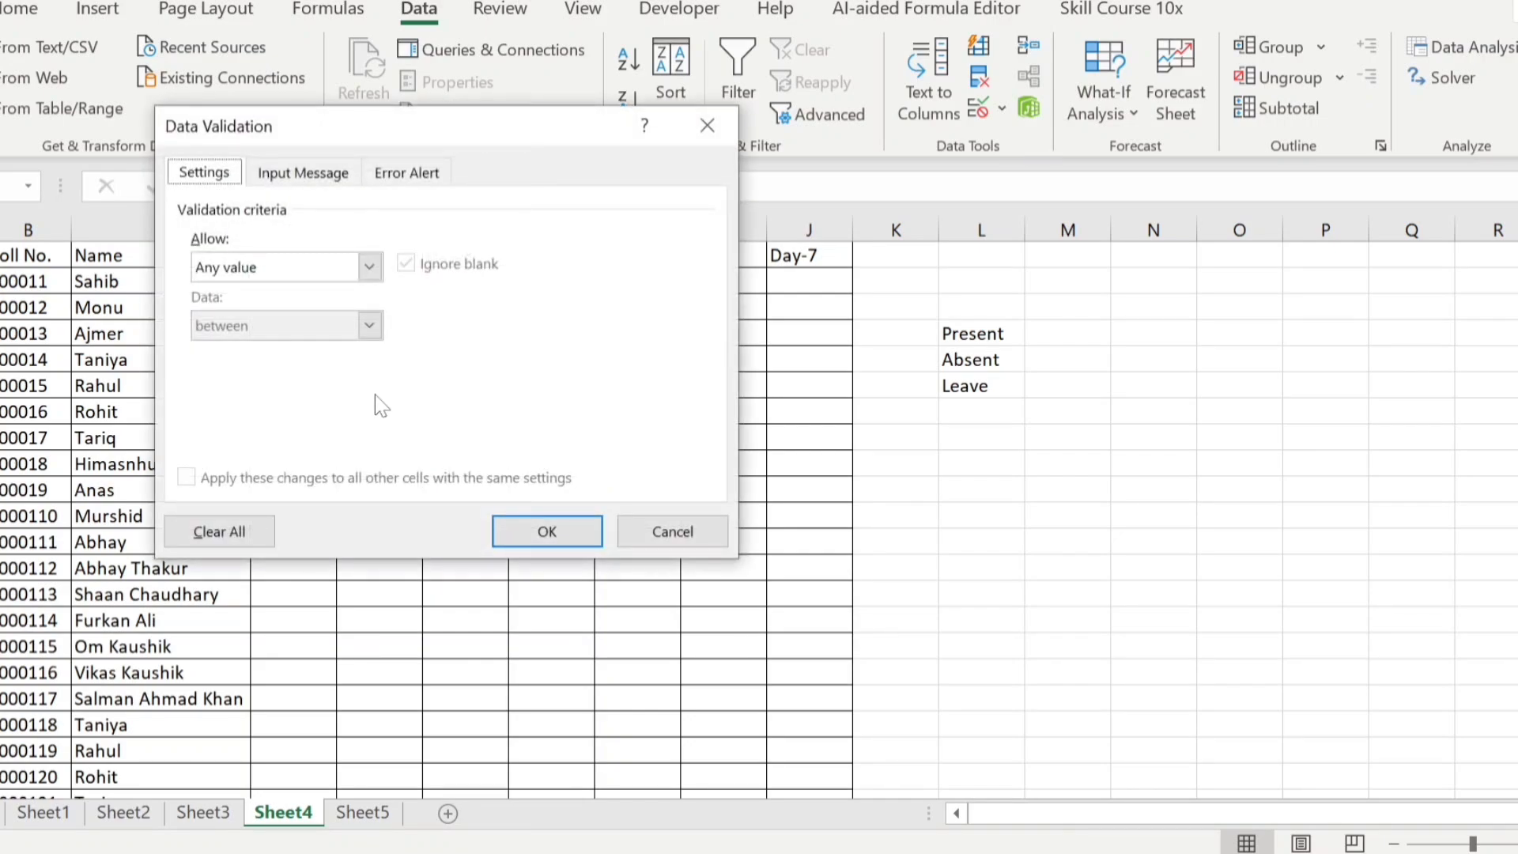
left_click(369, 266)
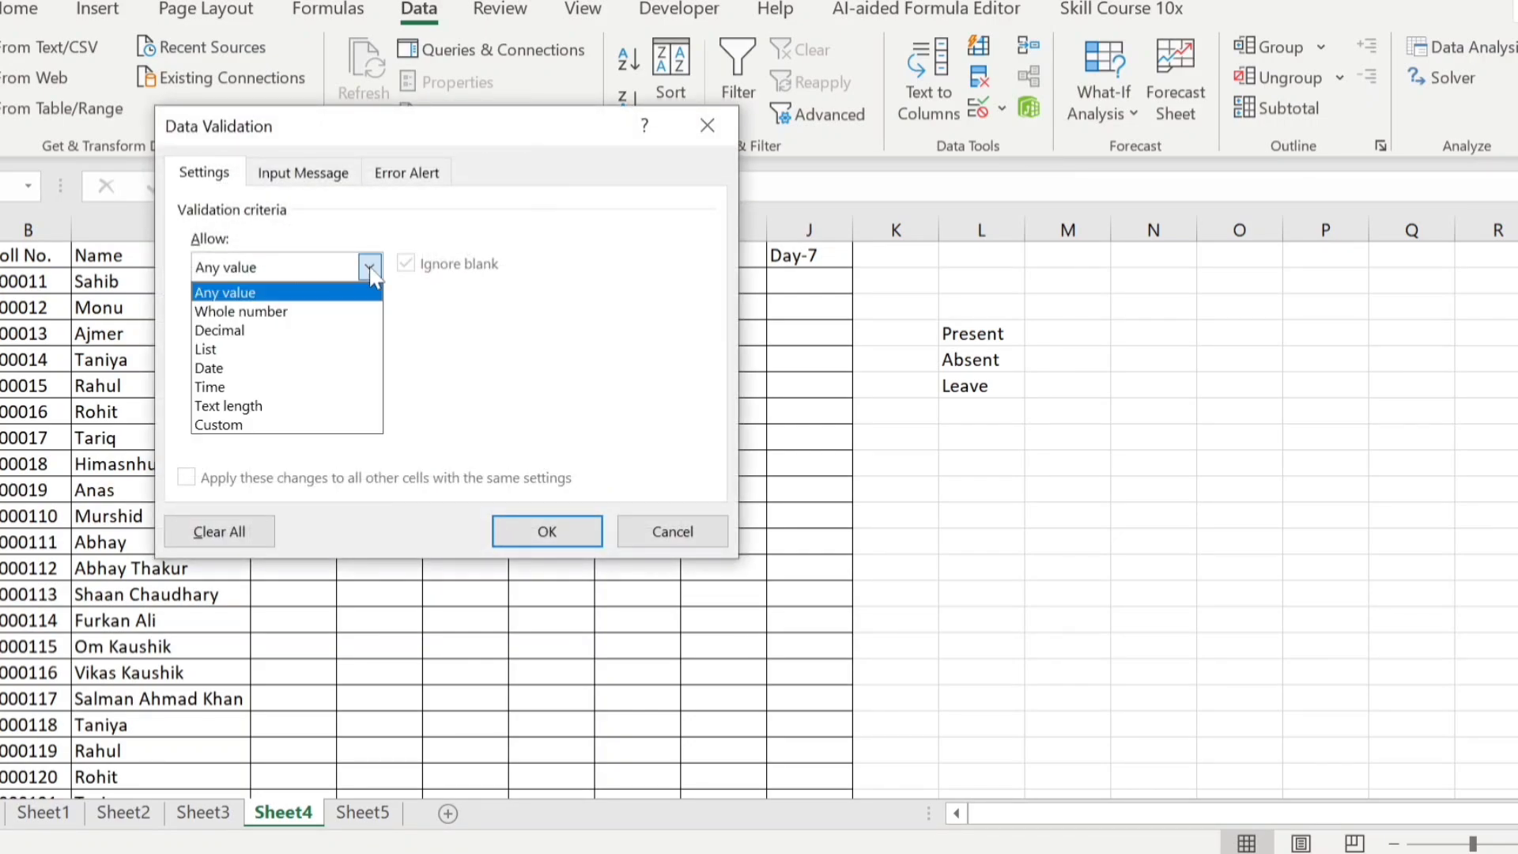
left_click(266, 350)
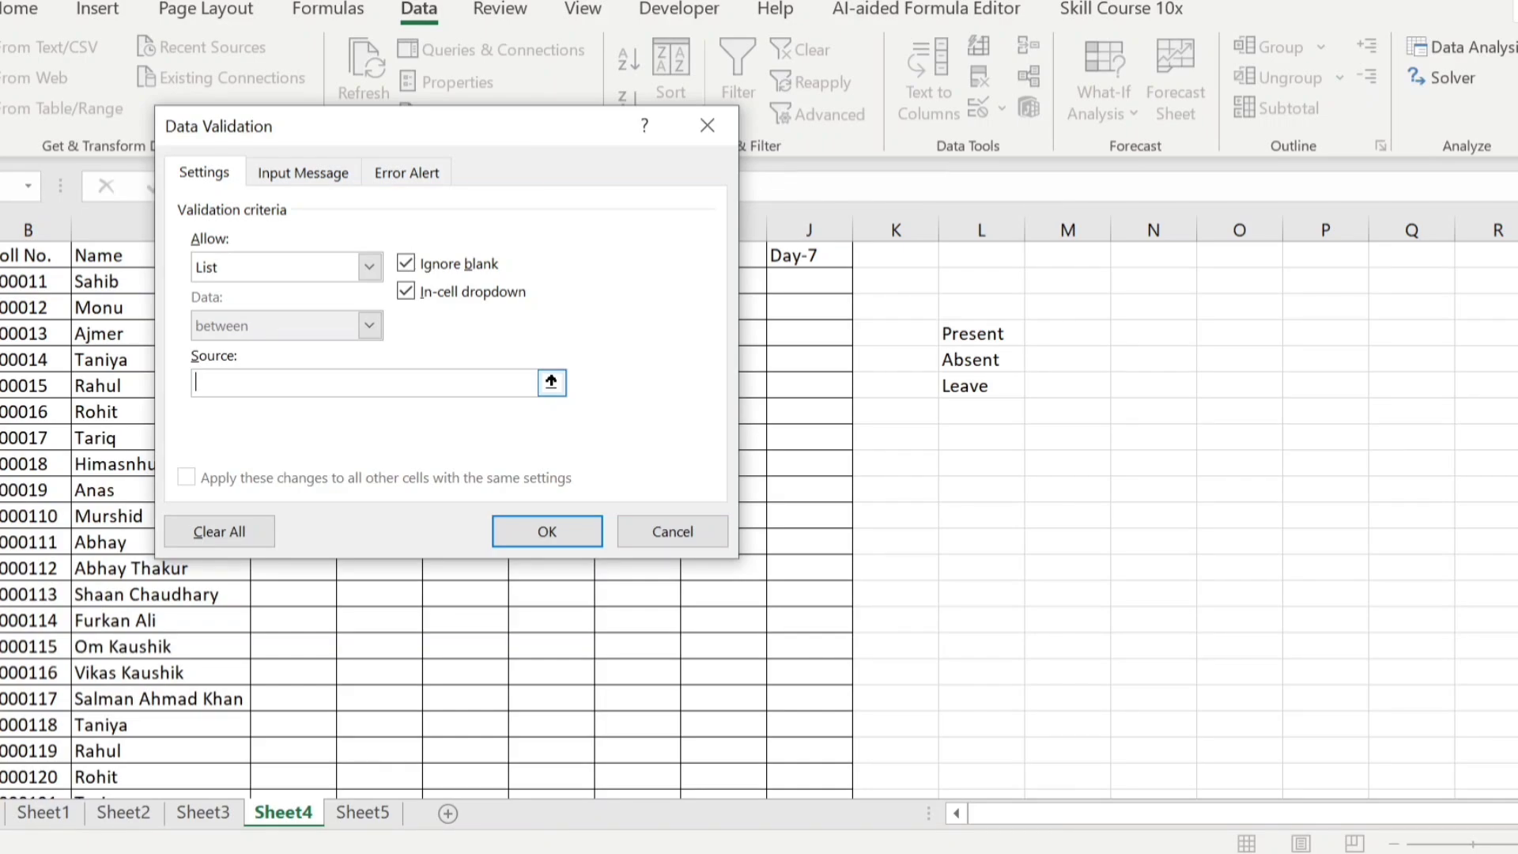
left_click(973, 337)
left_click_drag(973, 337, 975, 412)
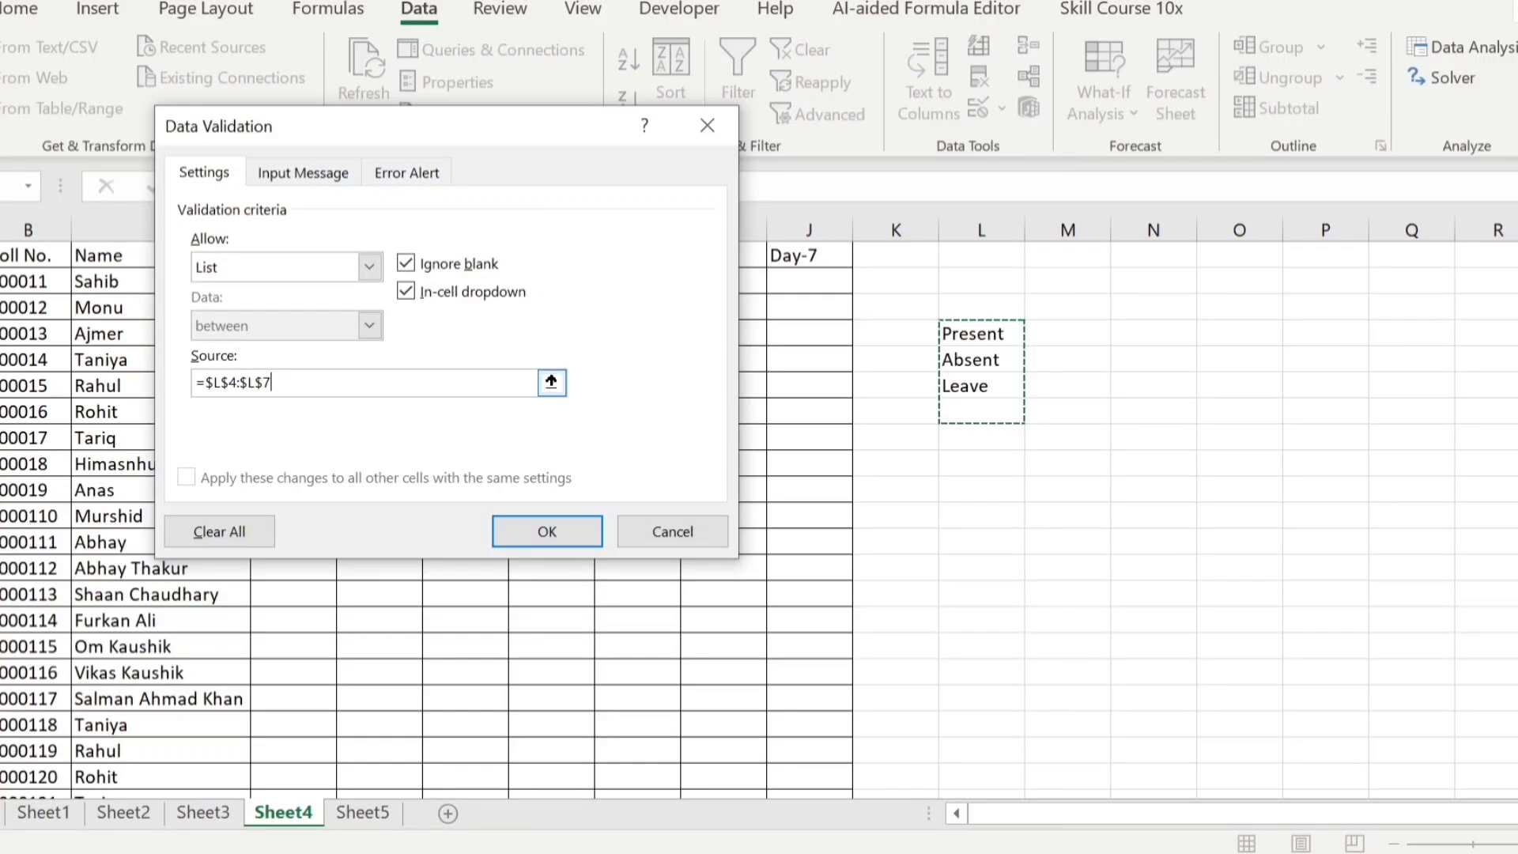
left_click(553, 528)
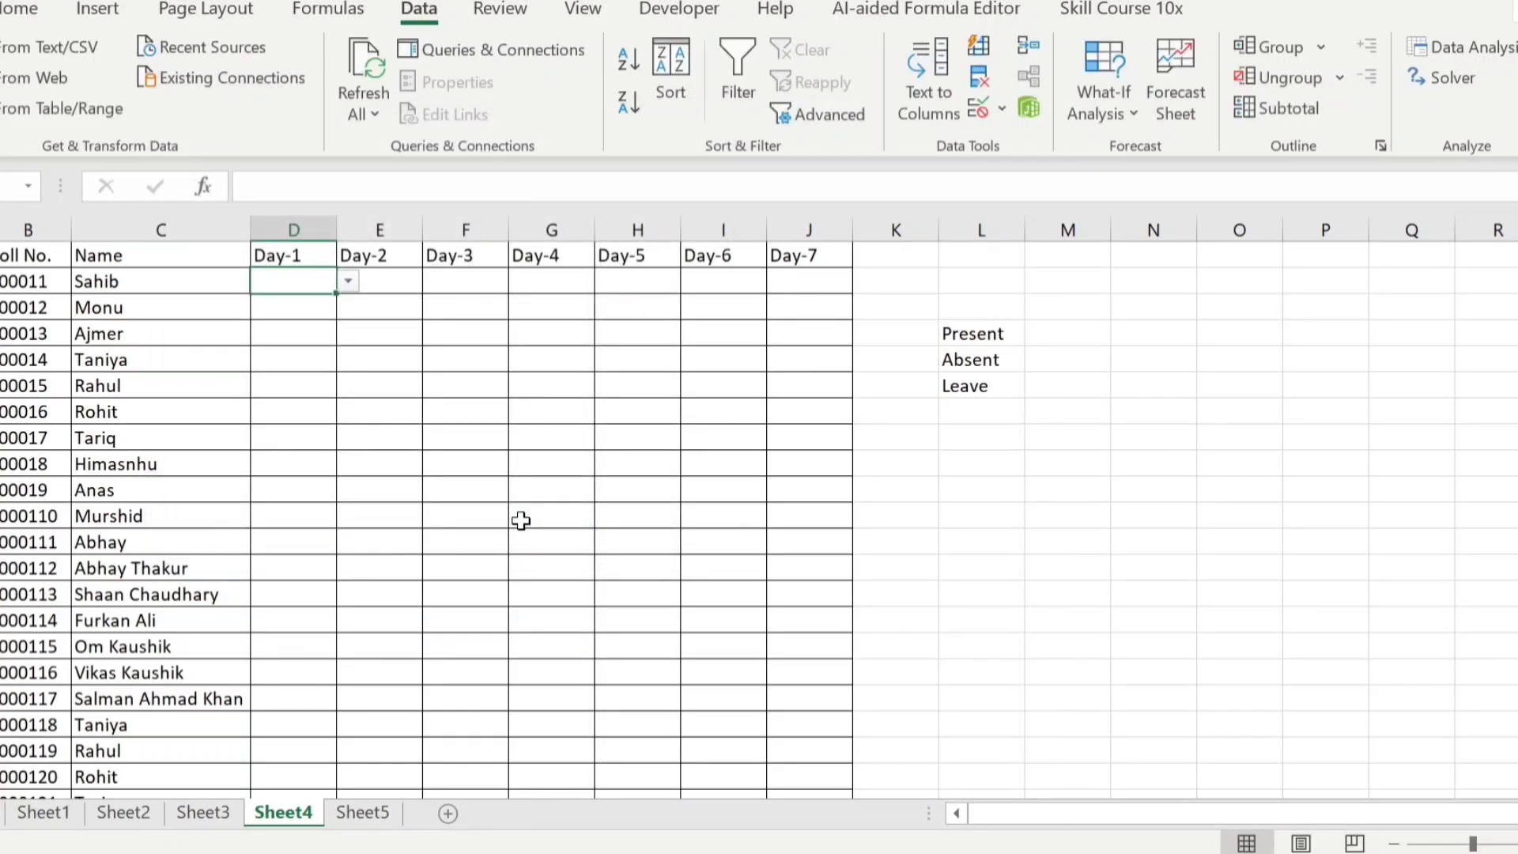
Choose Leave from the drop-down list in cell D2
left_click(348, 283)
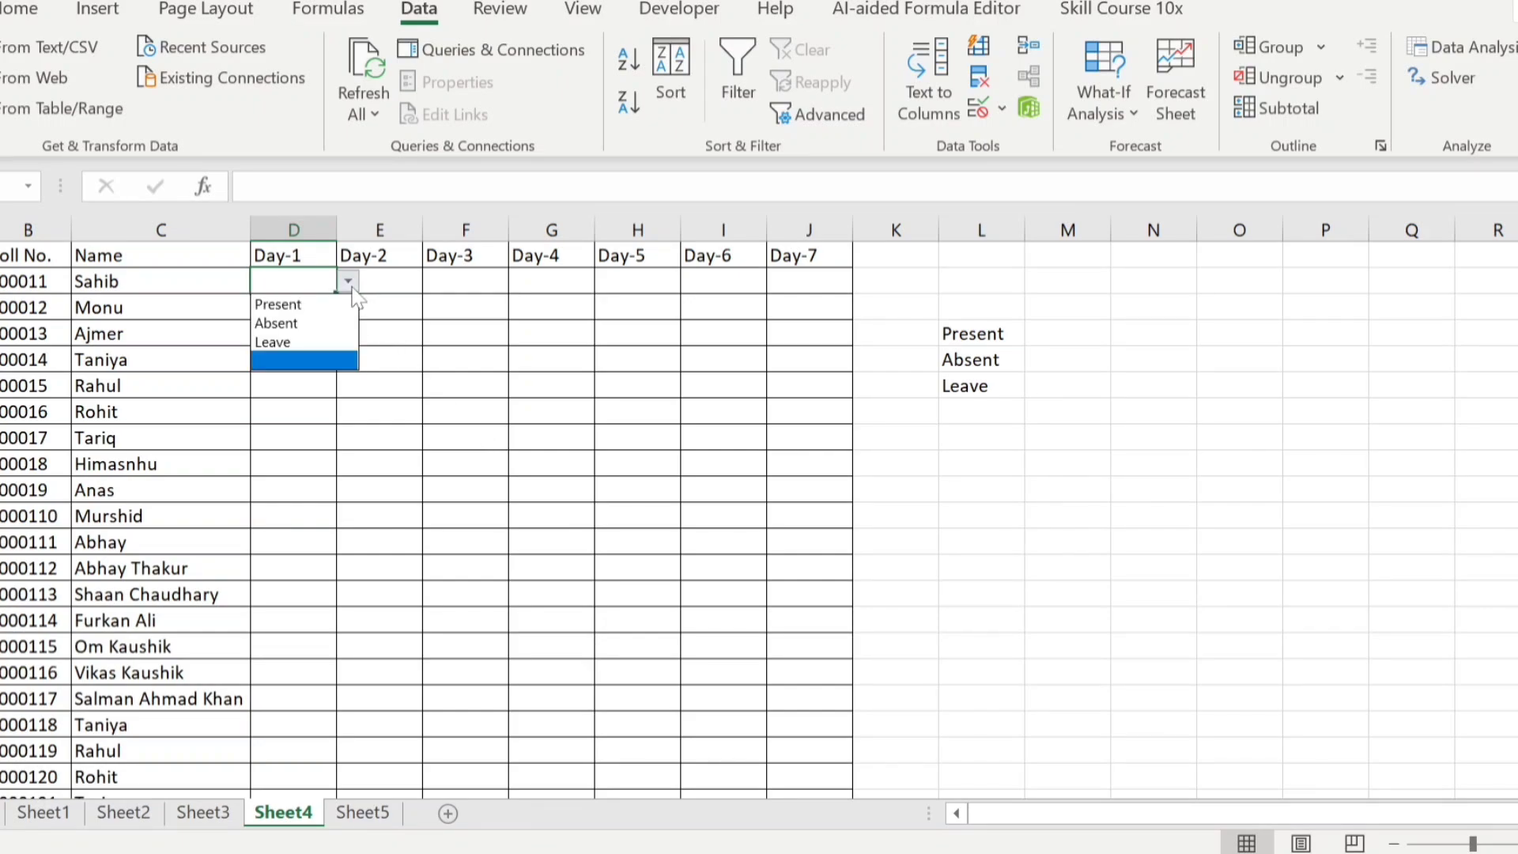
left_click(310, 341)
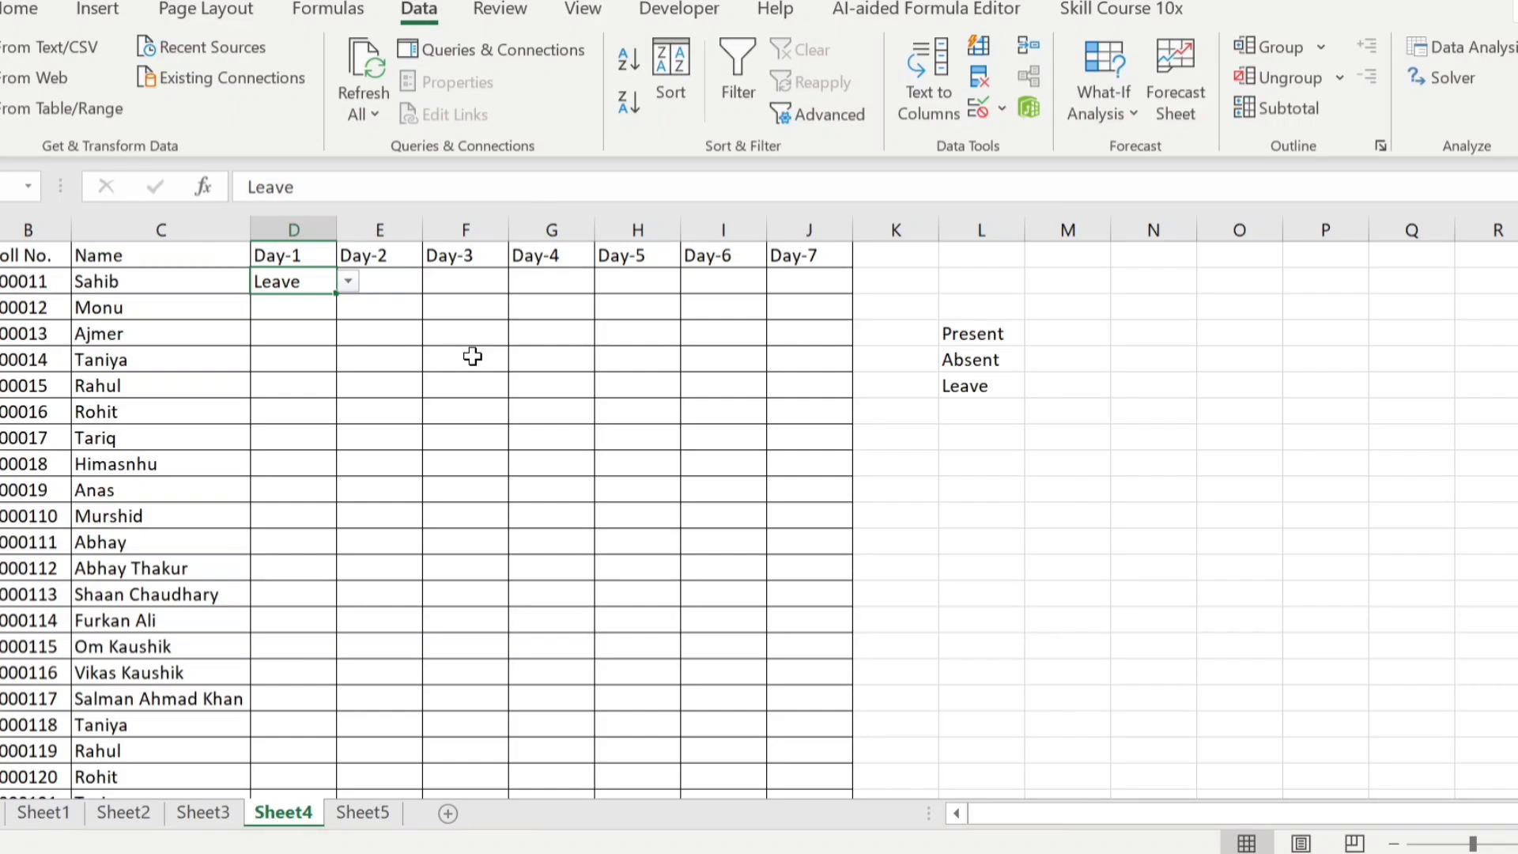
Add the attendance option Half-Day in cell L7, directly below Leave in the source list
left_click_drag(1001, 335, 994, 389)
left_click(983, 409)
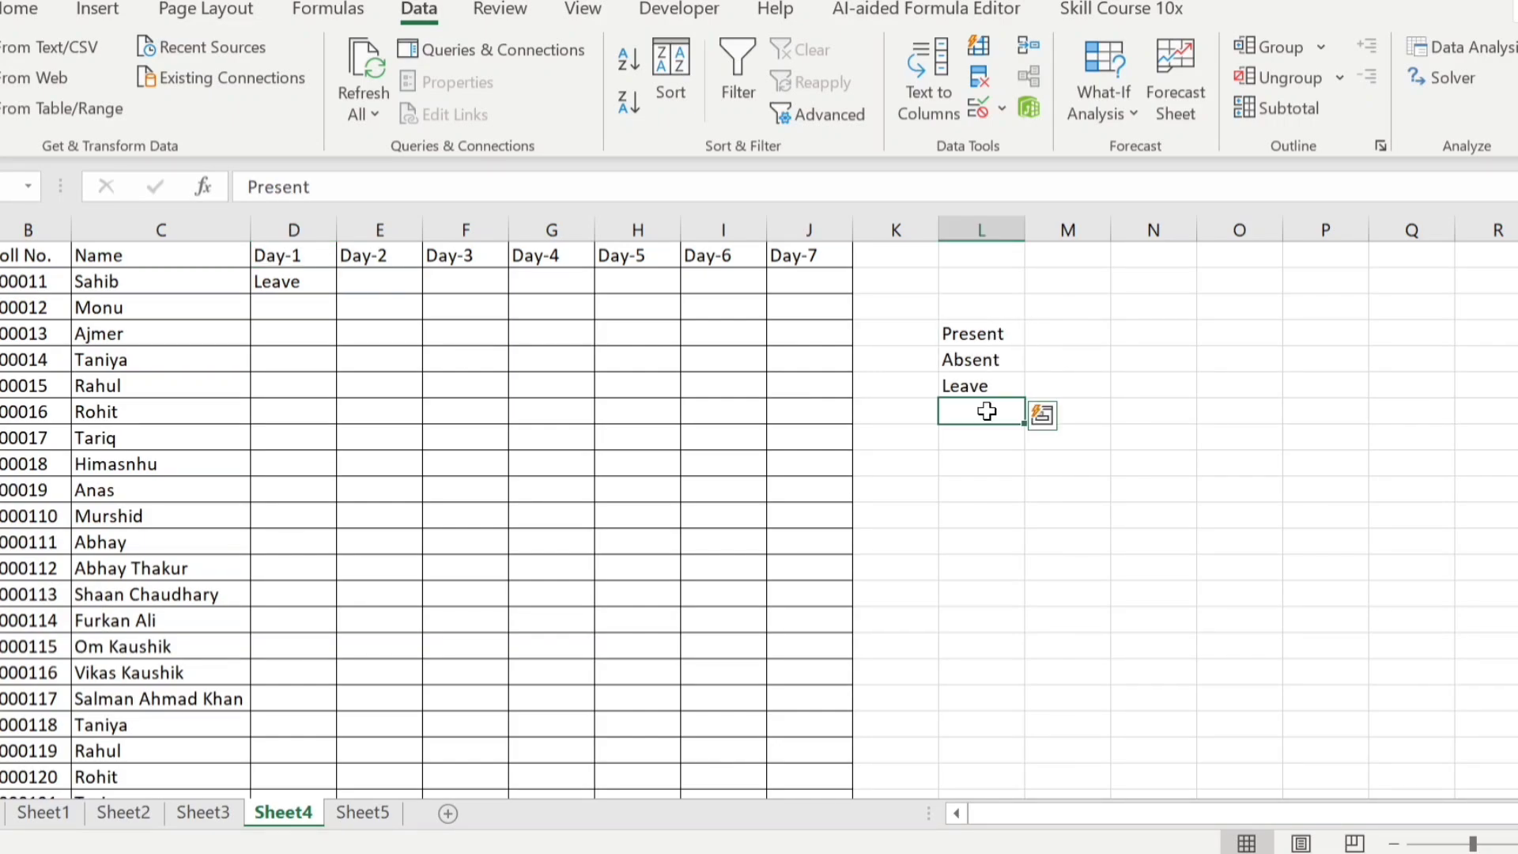
left_click_drag(989, 337, 986, 412)
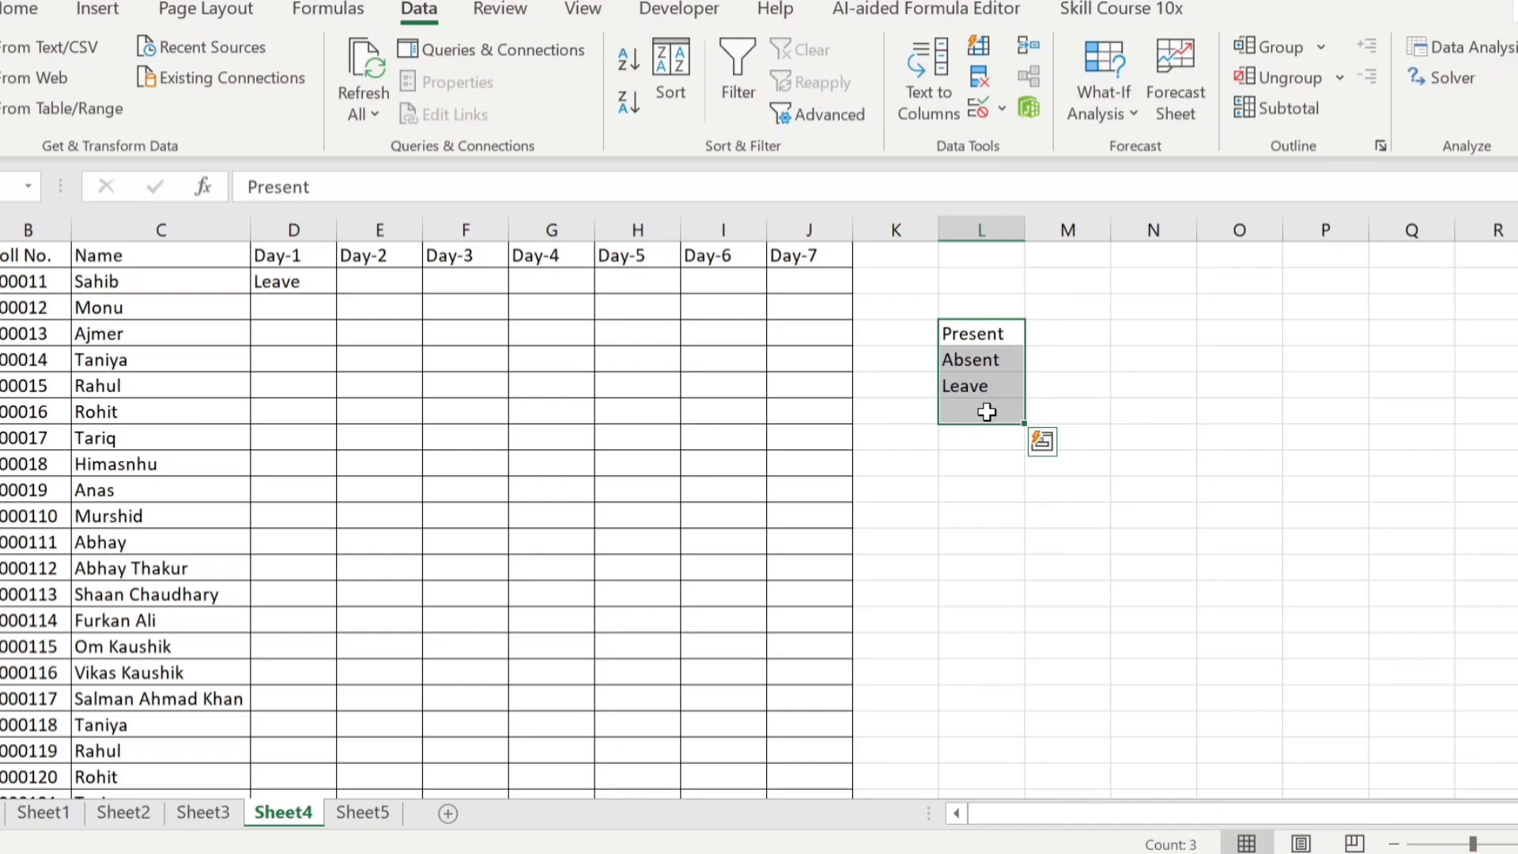
left_click(986, 412)
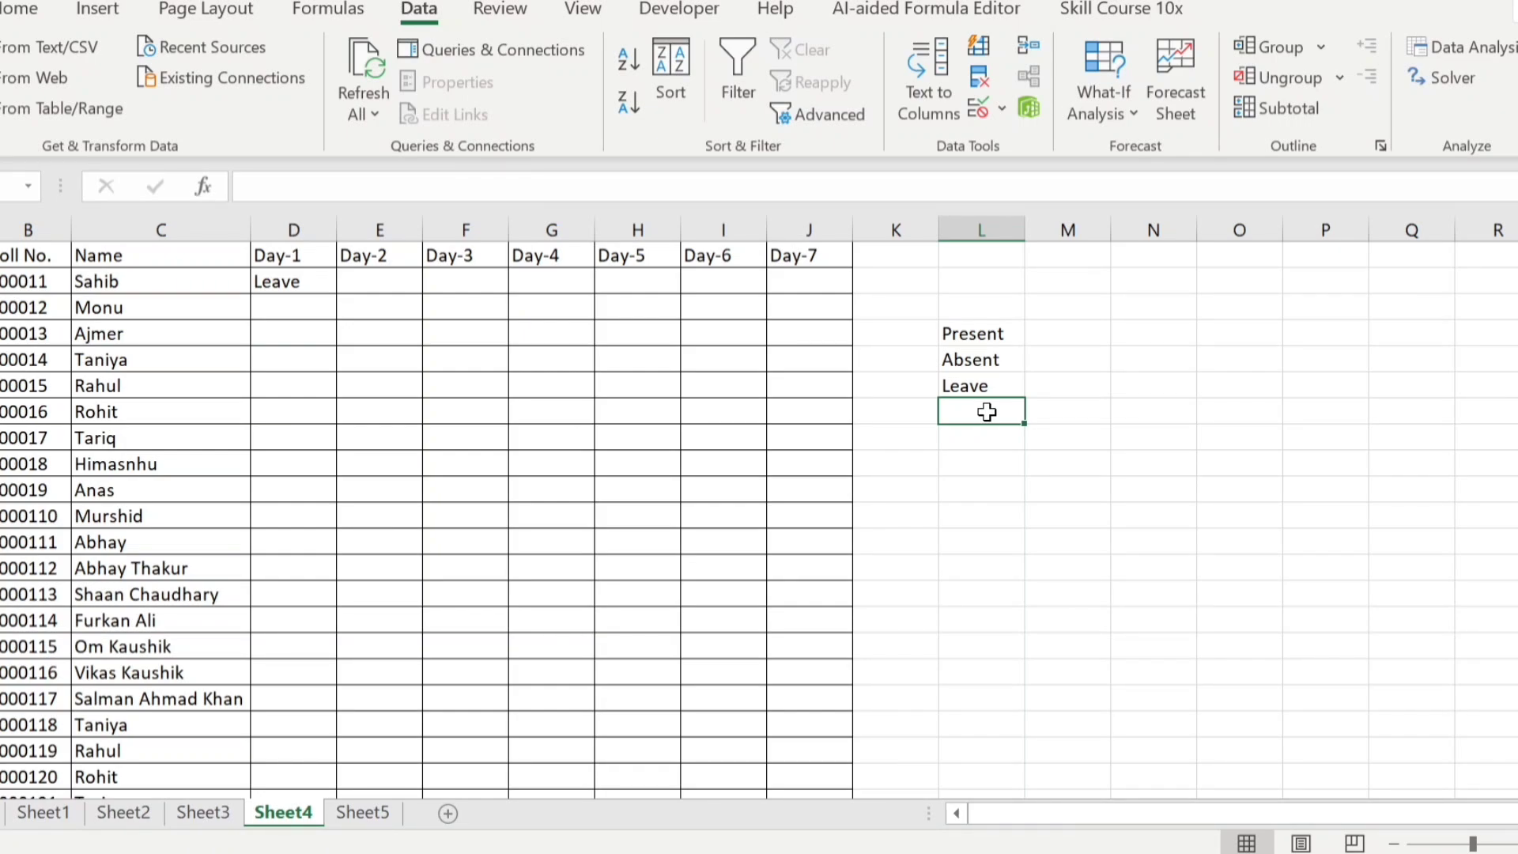
type("Ha")
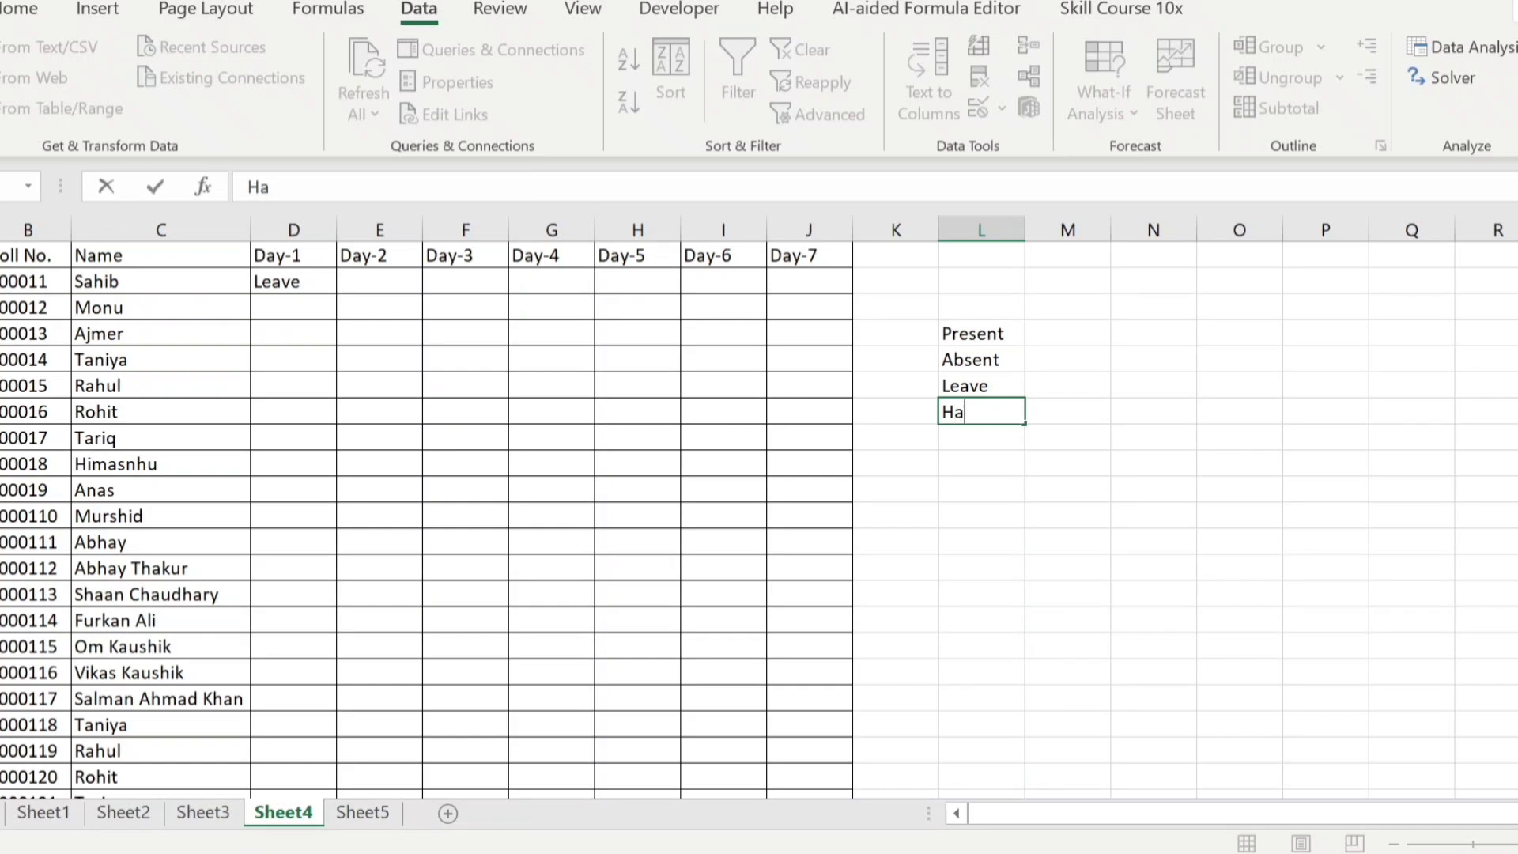
type("lf-Day")
key("ctrl+Return")
key("Tab")
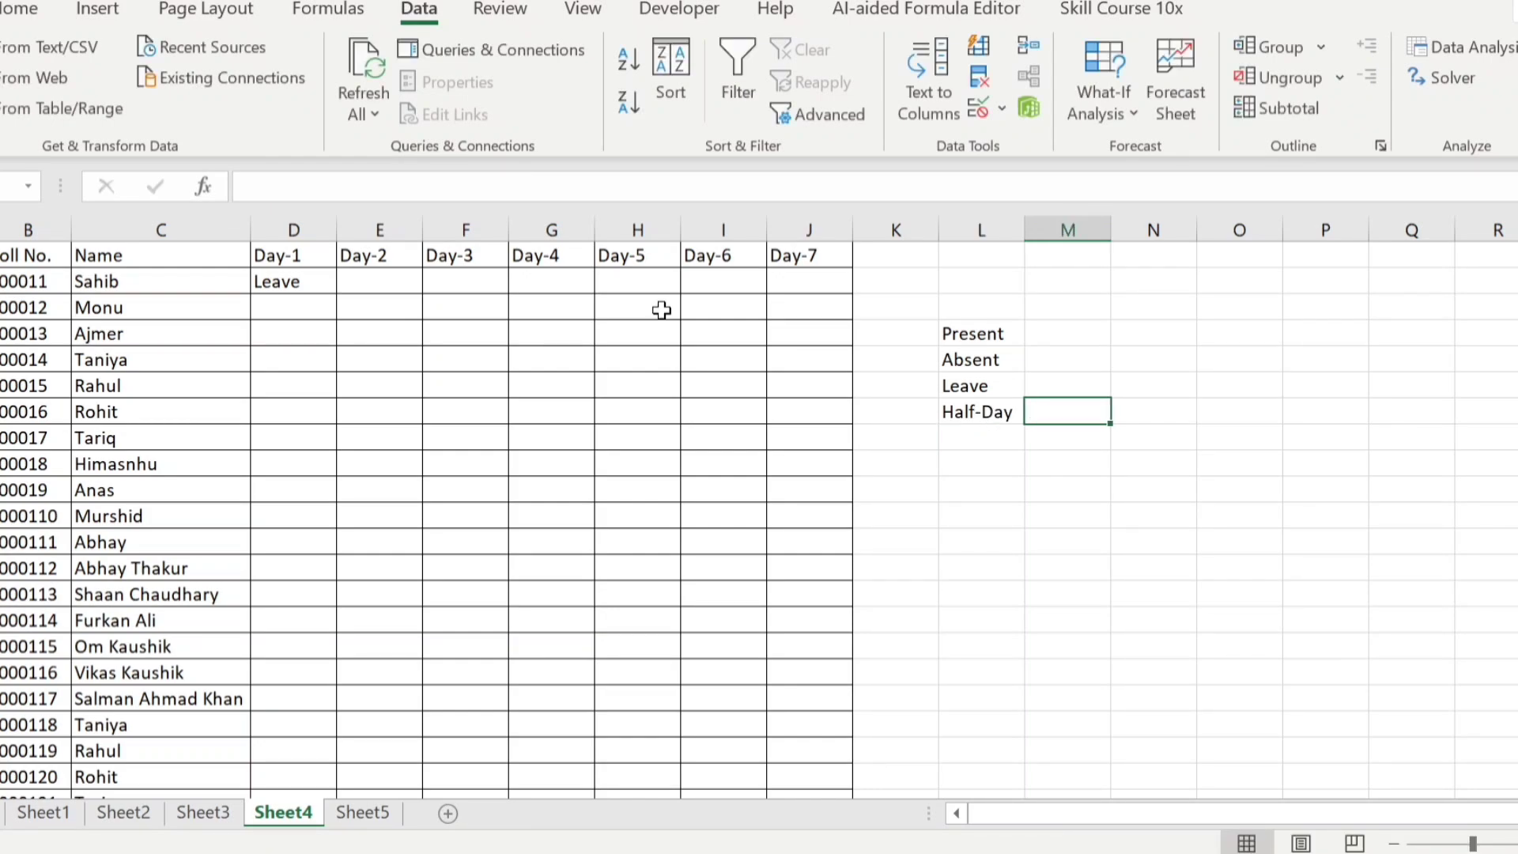
Check the options offered by the drop-down list in cell D2 against the source range L4 to L7
left_click(298, 283)
left_click(348, 285)
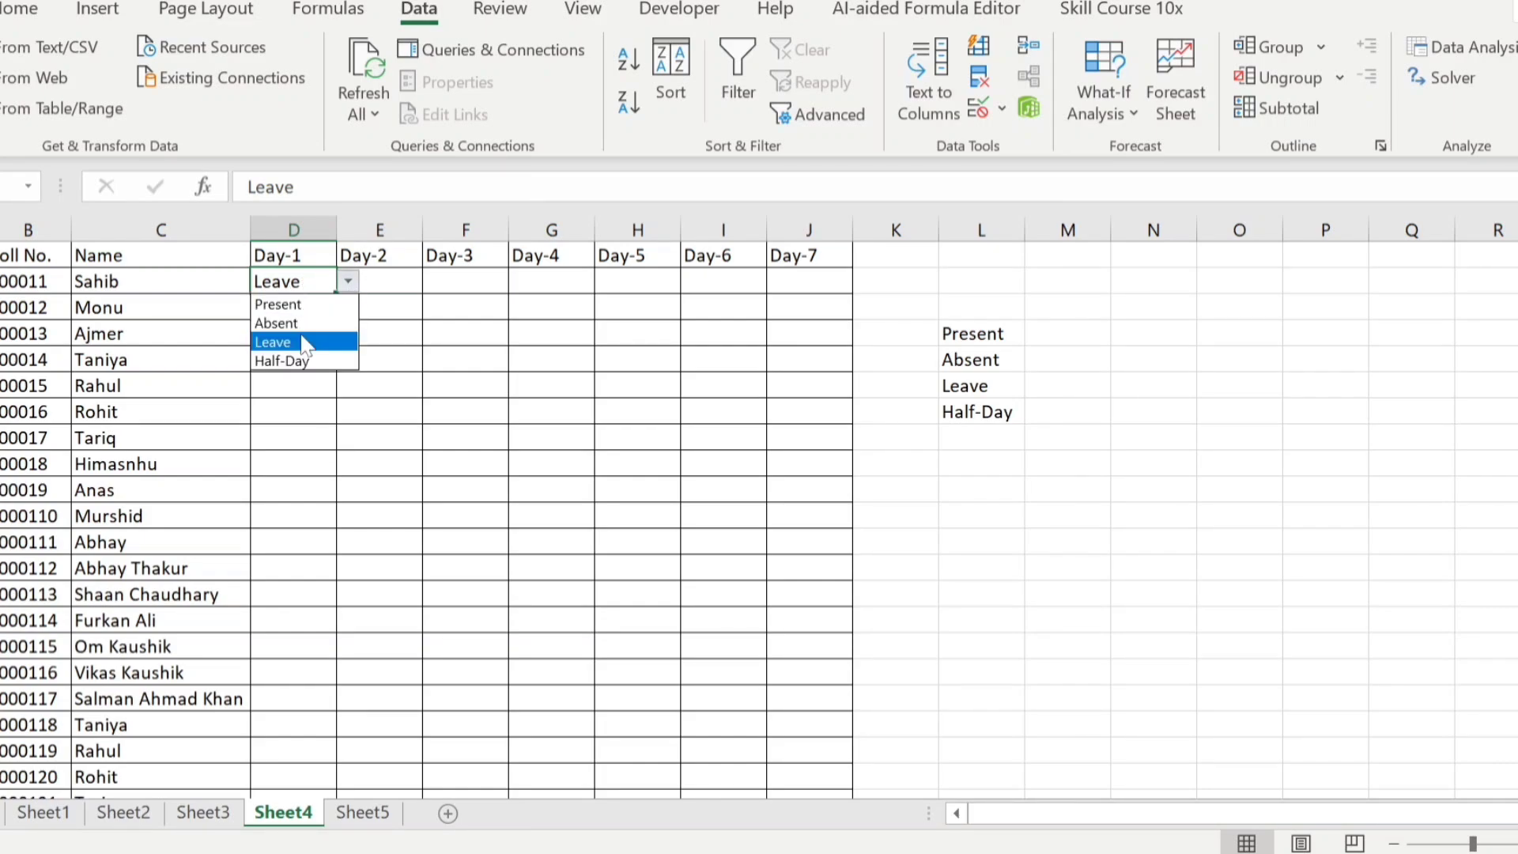
left_click(321, 410)
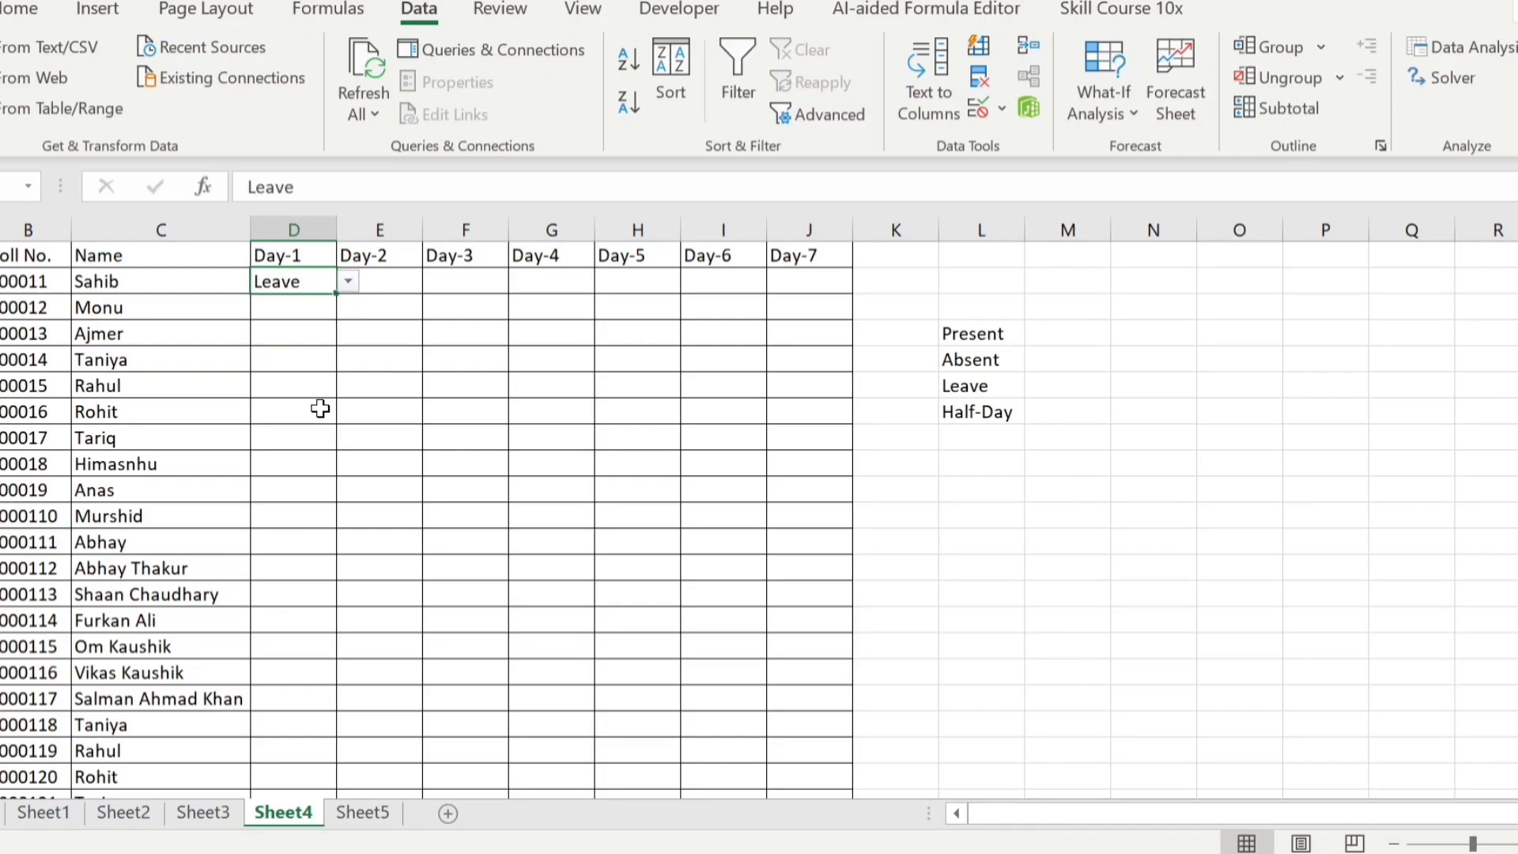
left_click_drag(1007, 332, 998, 412)
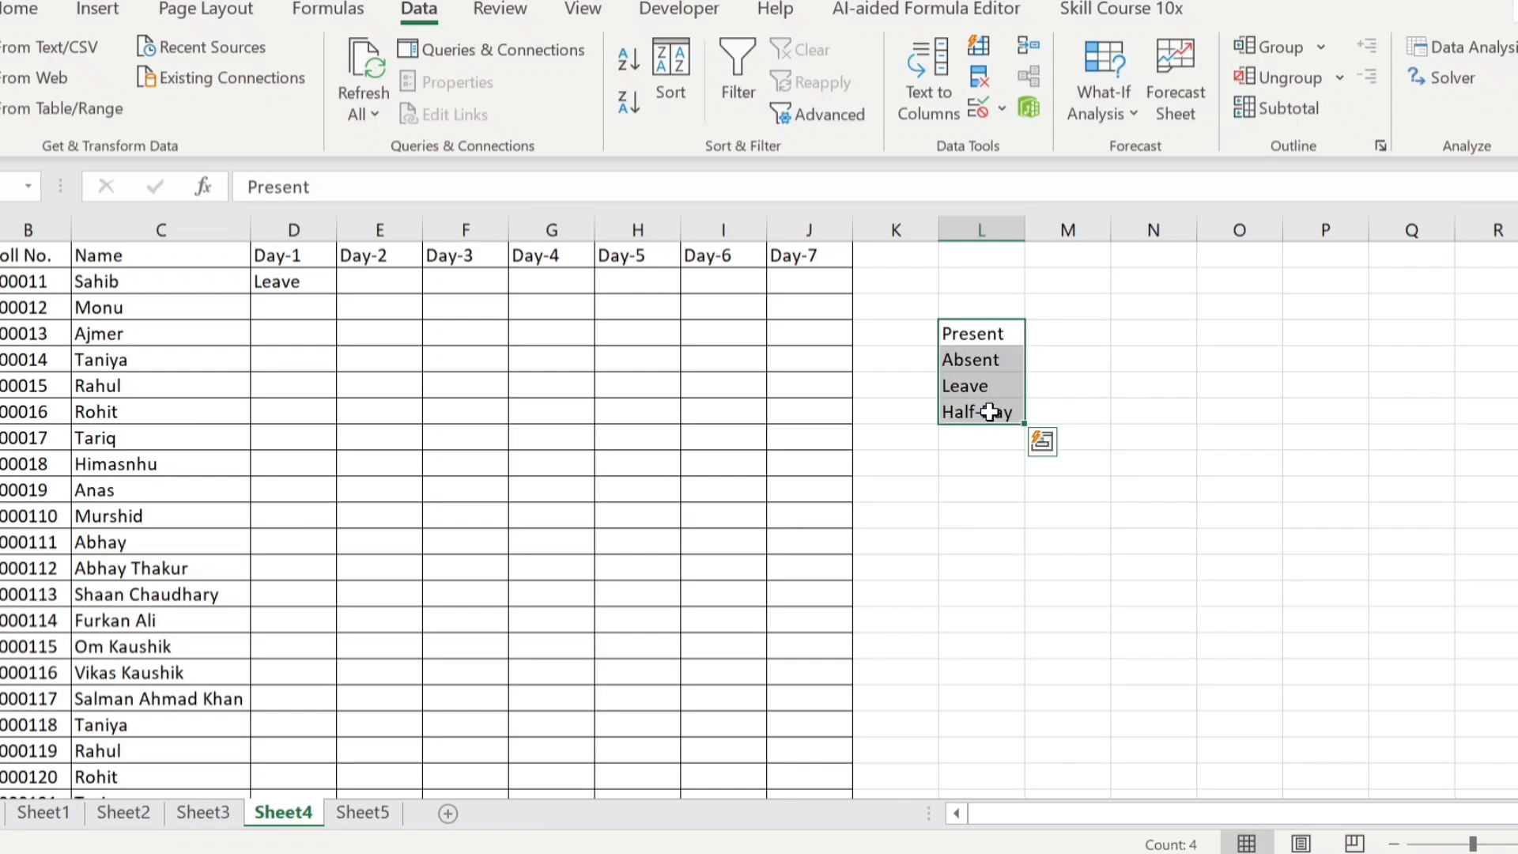
left_click(326, 284)
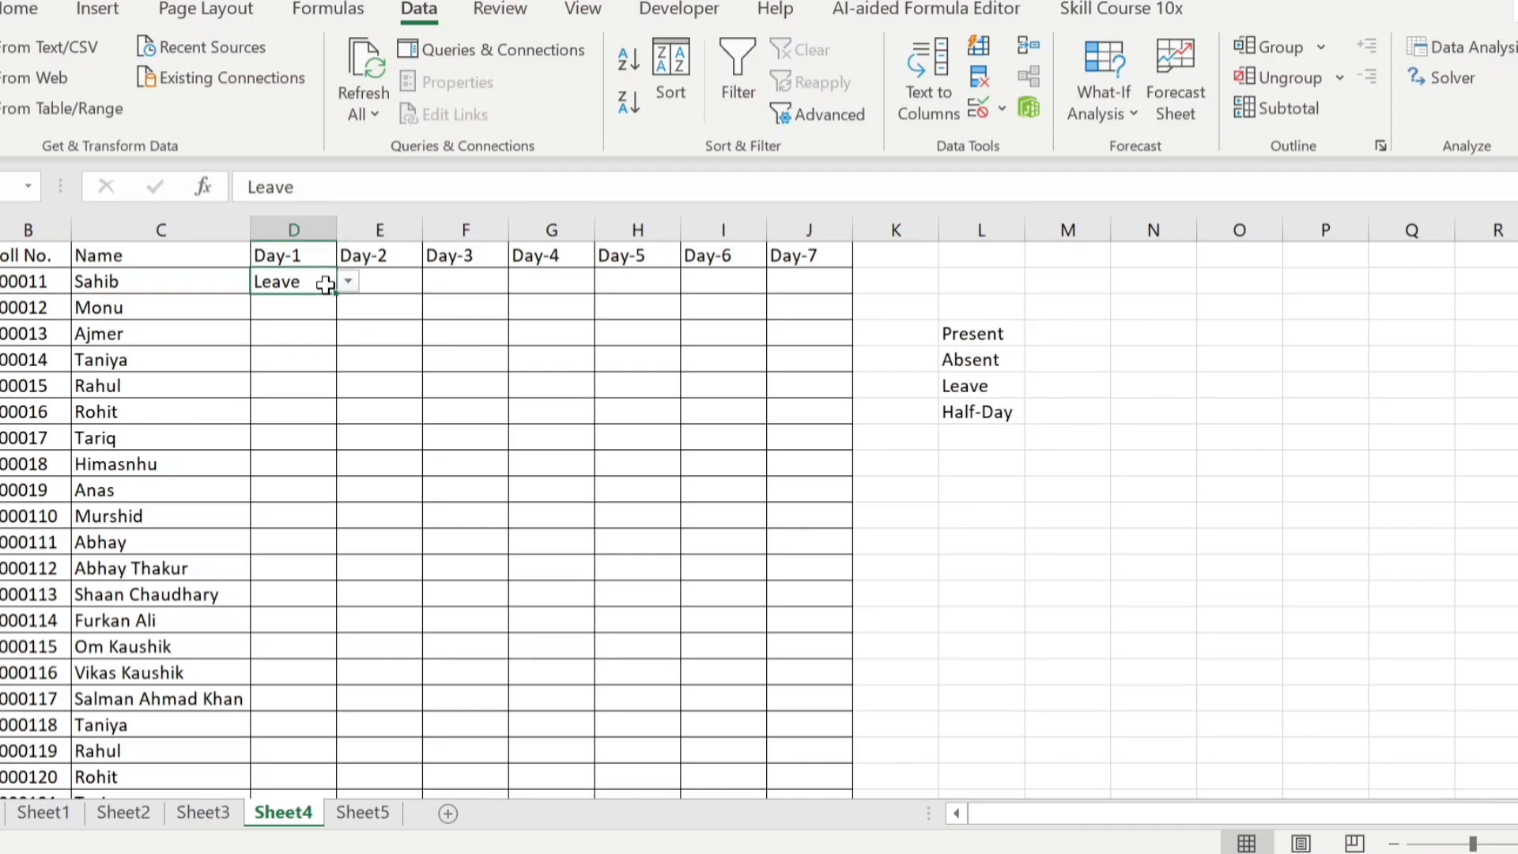